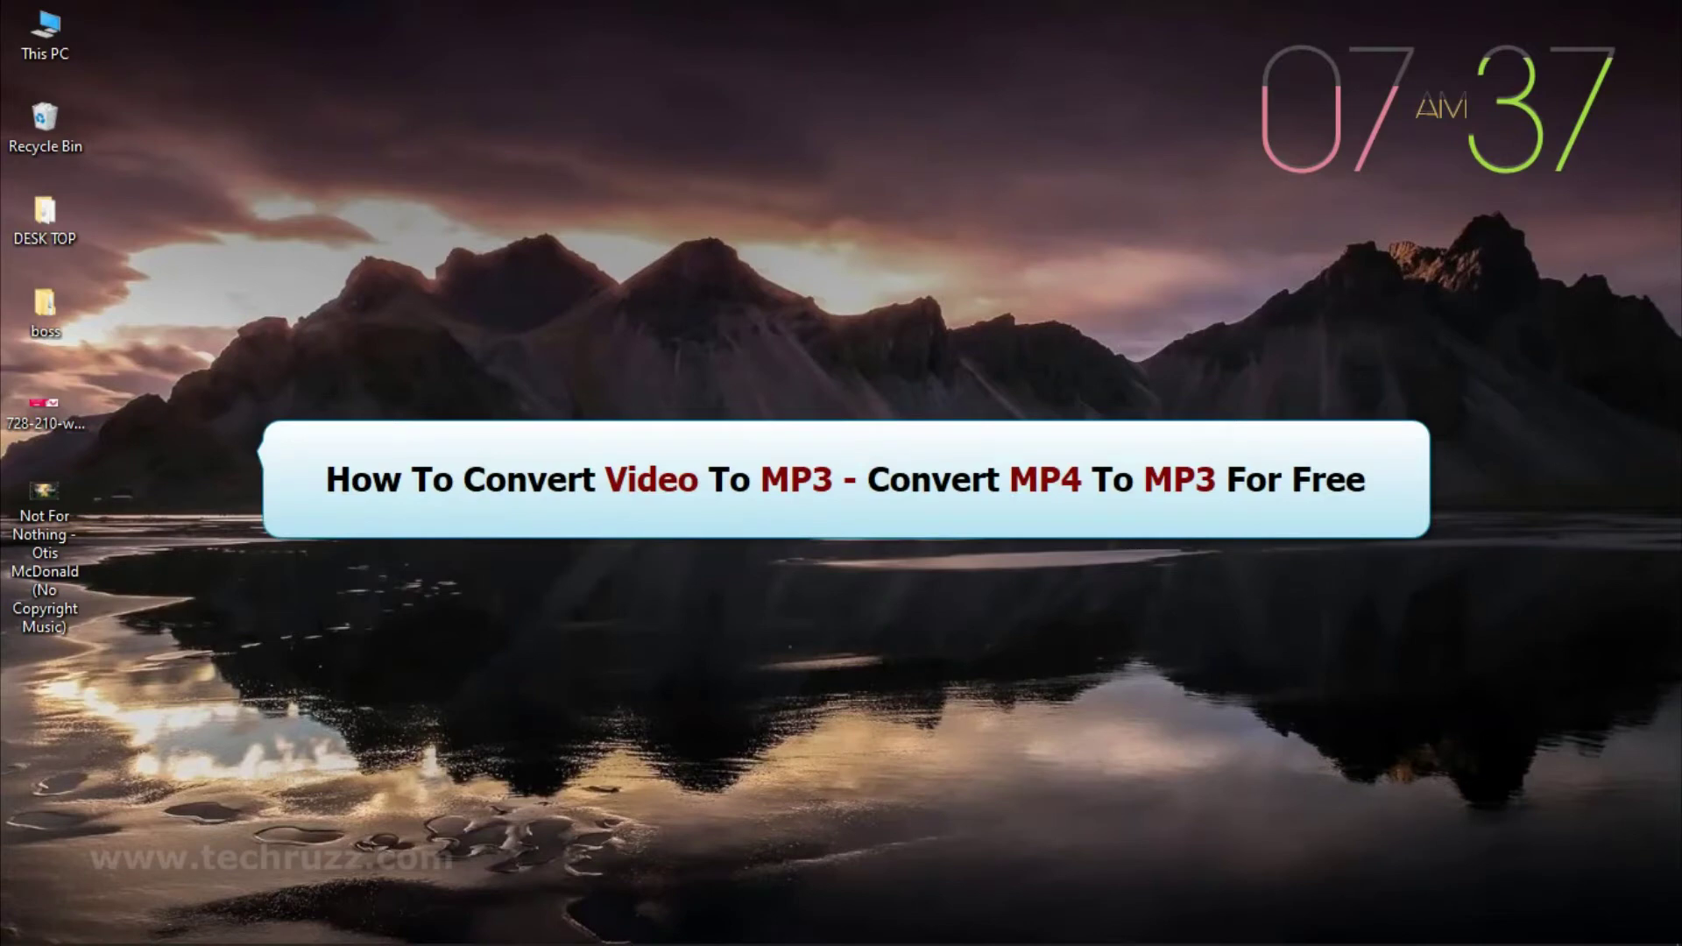
right_click(800, 432)
click(887, 503)
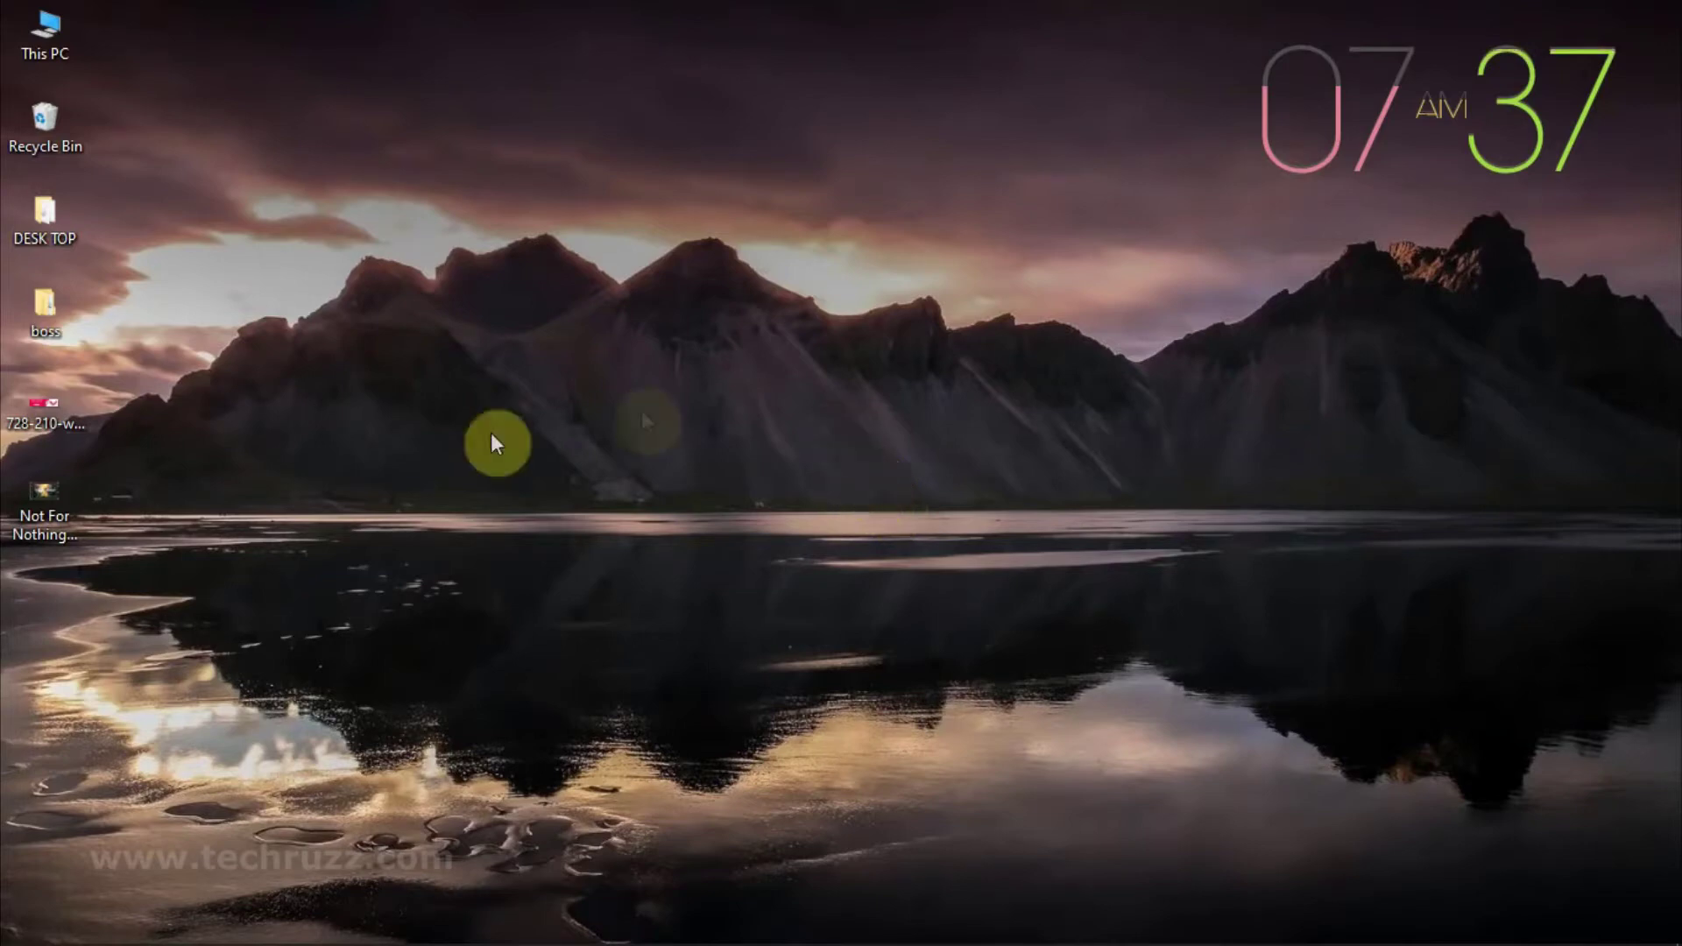
- Check the file type of the "Not For Nothing" video on the desktop in its properties, and close them
click(58, 496)
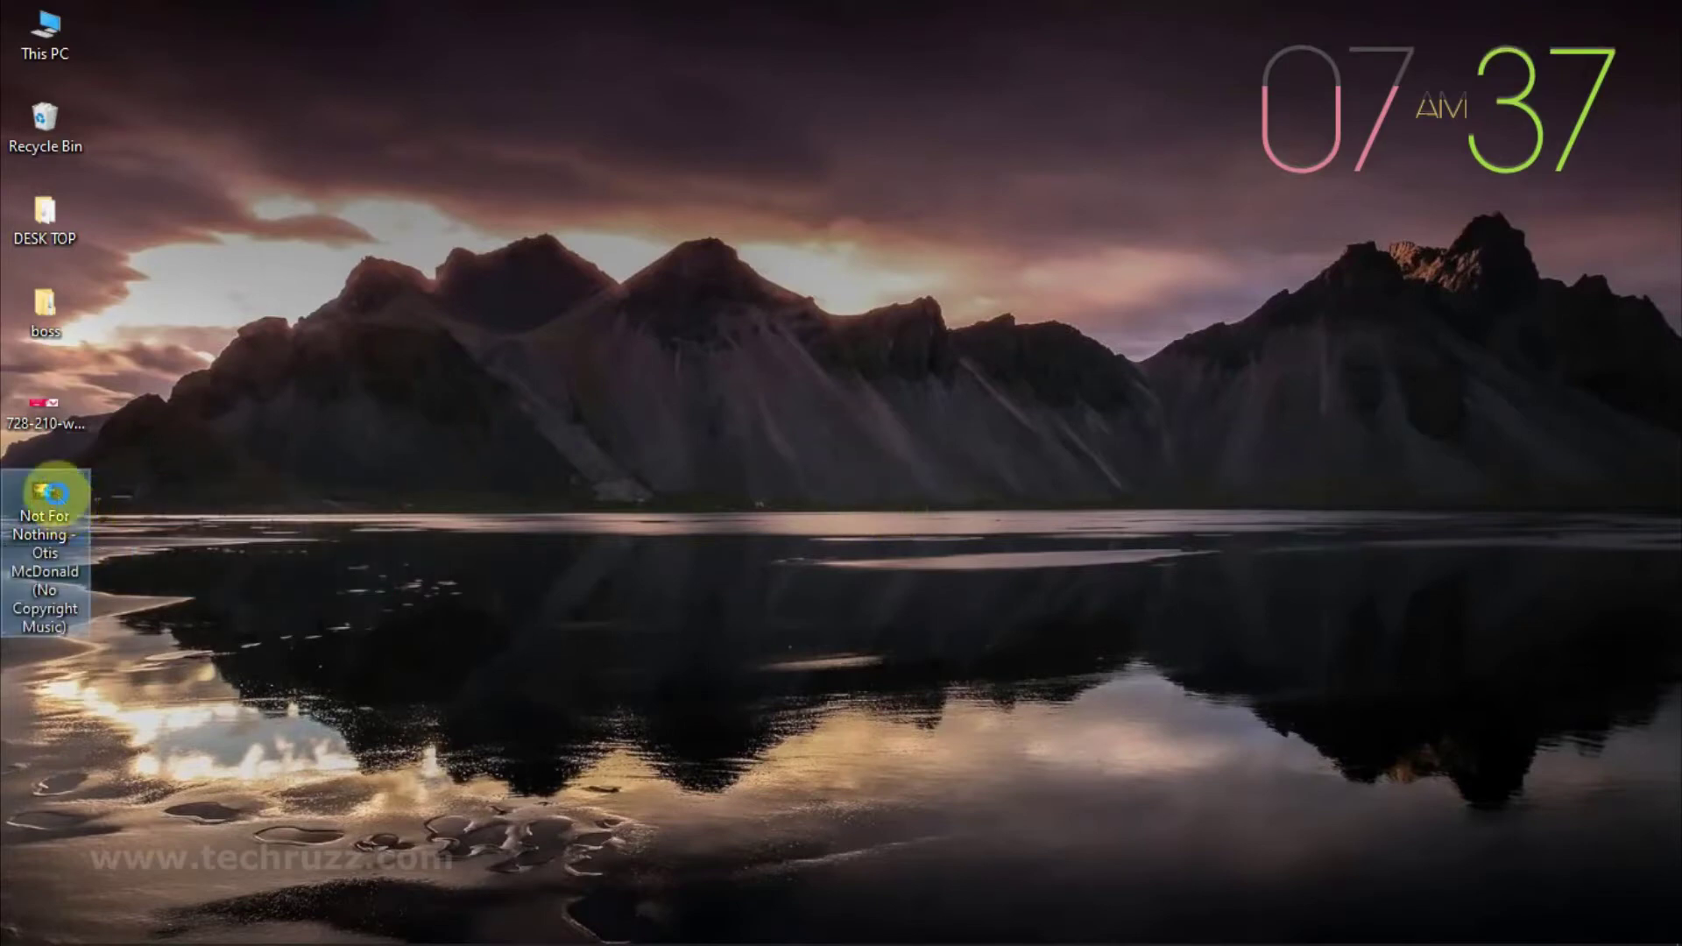
right_click(57, 495)
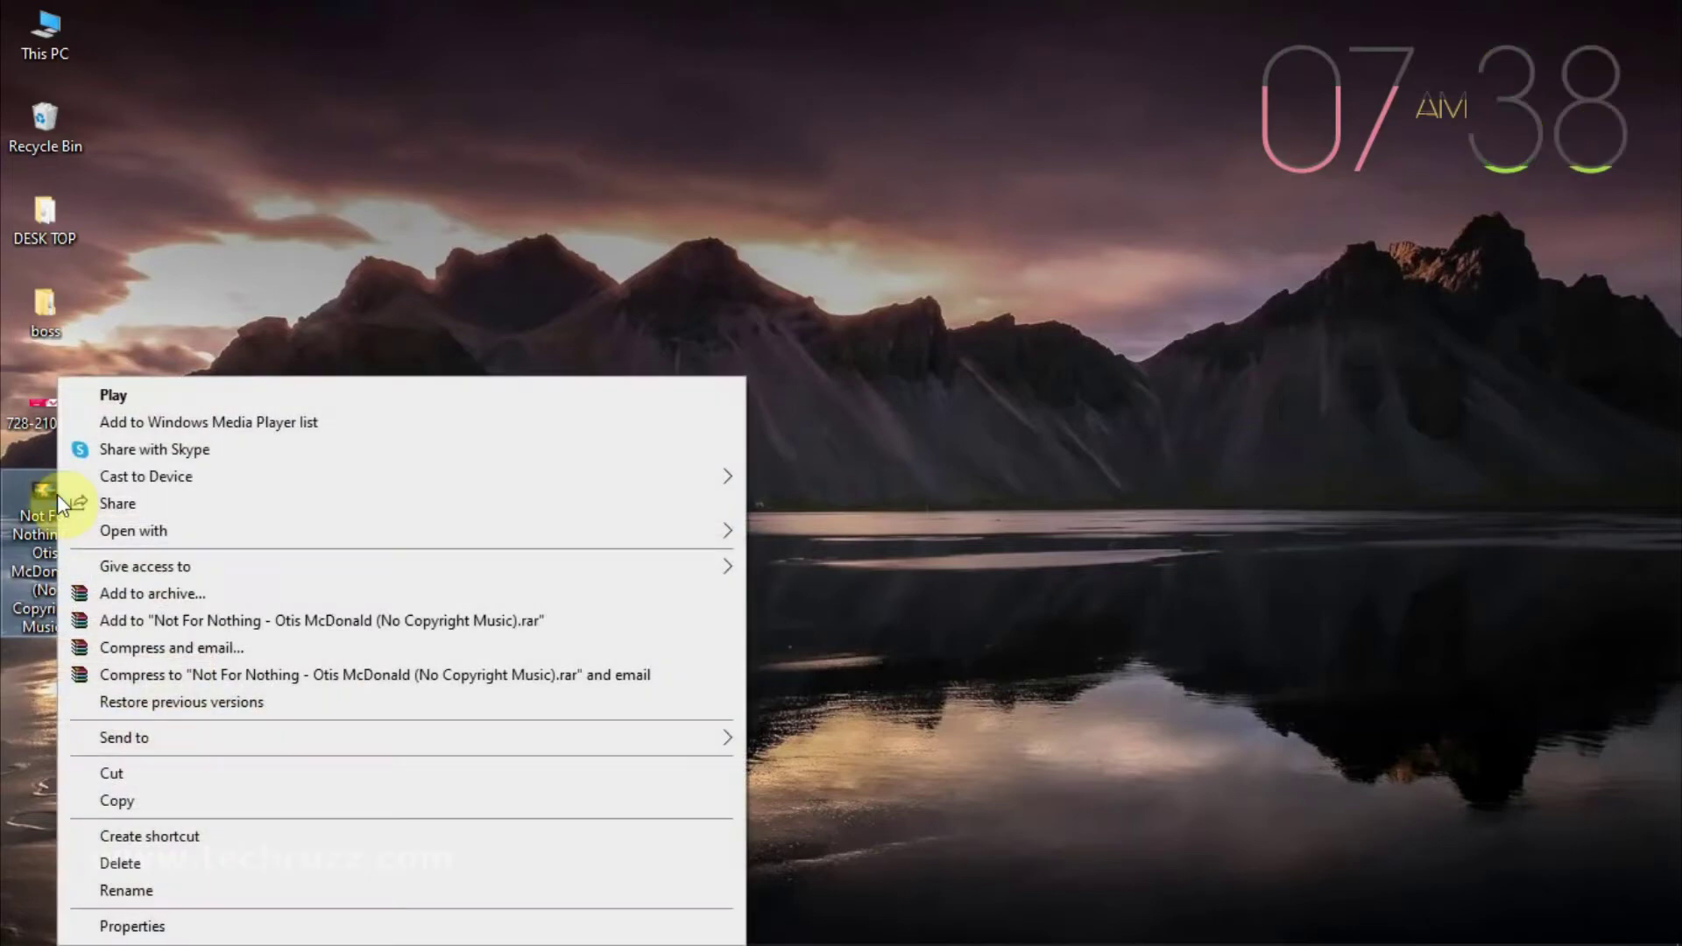
click(175, 926)
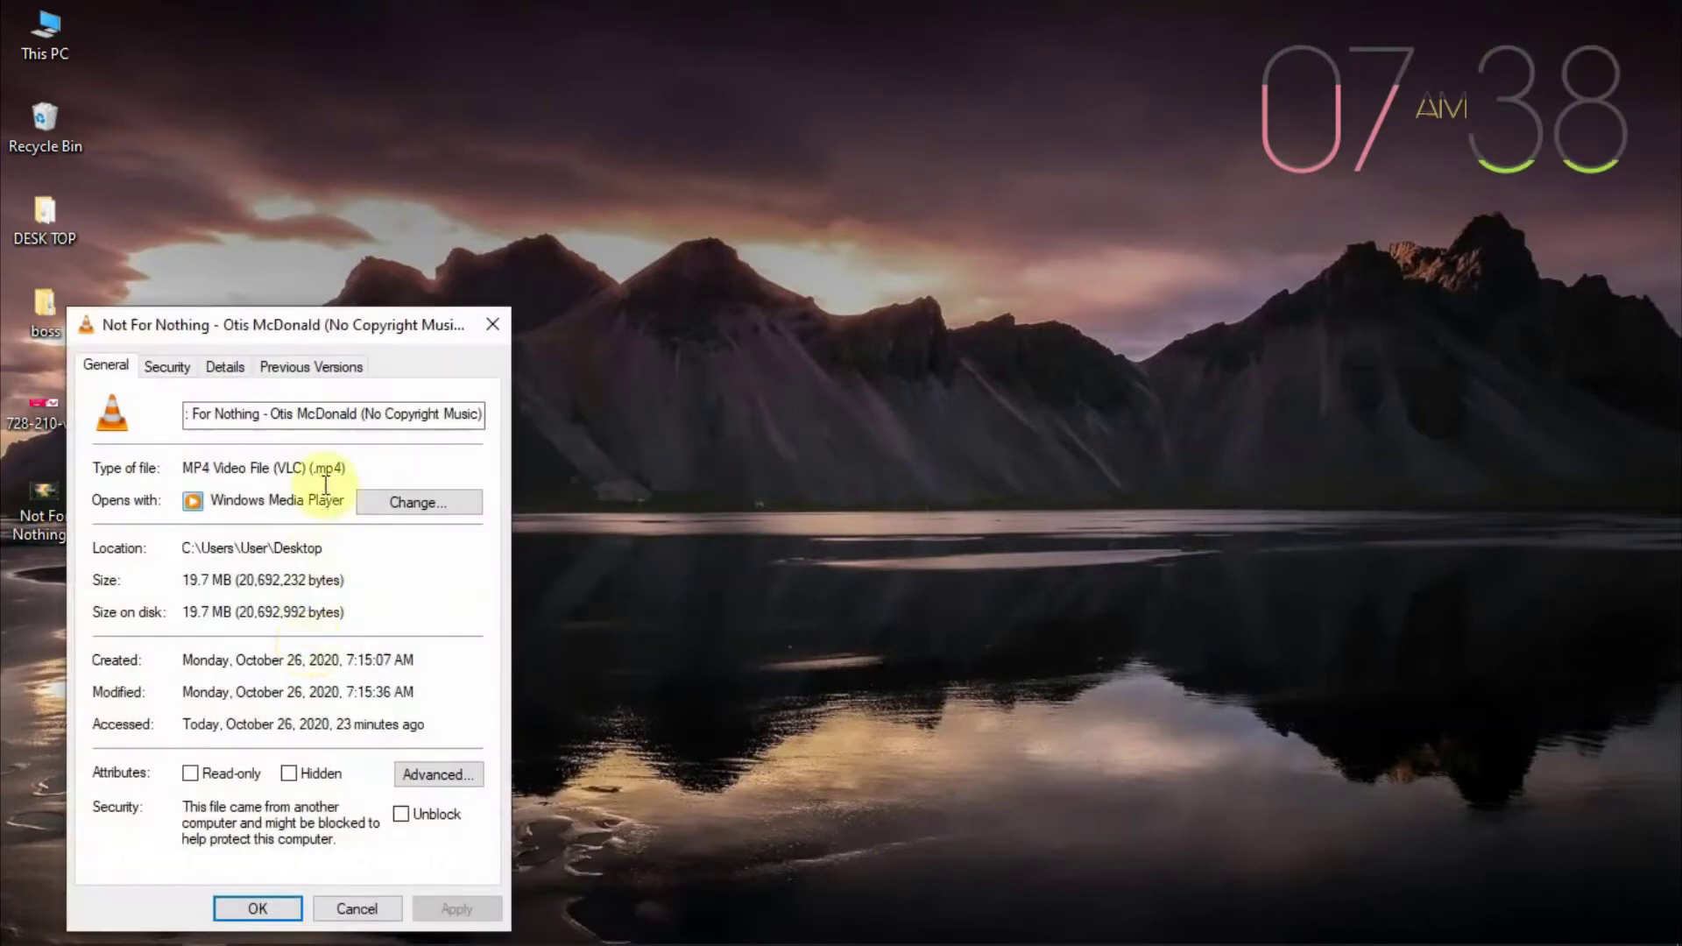
drag(311, 468, 347, 468)
click(496, 322)
- Play the "Not For Nothing" video from the desktop in a smaller, repositioned player window, and close the player
click(56, 487)
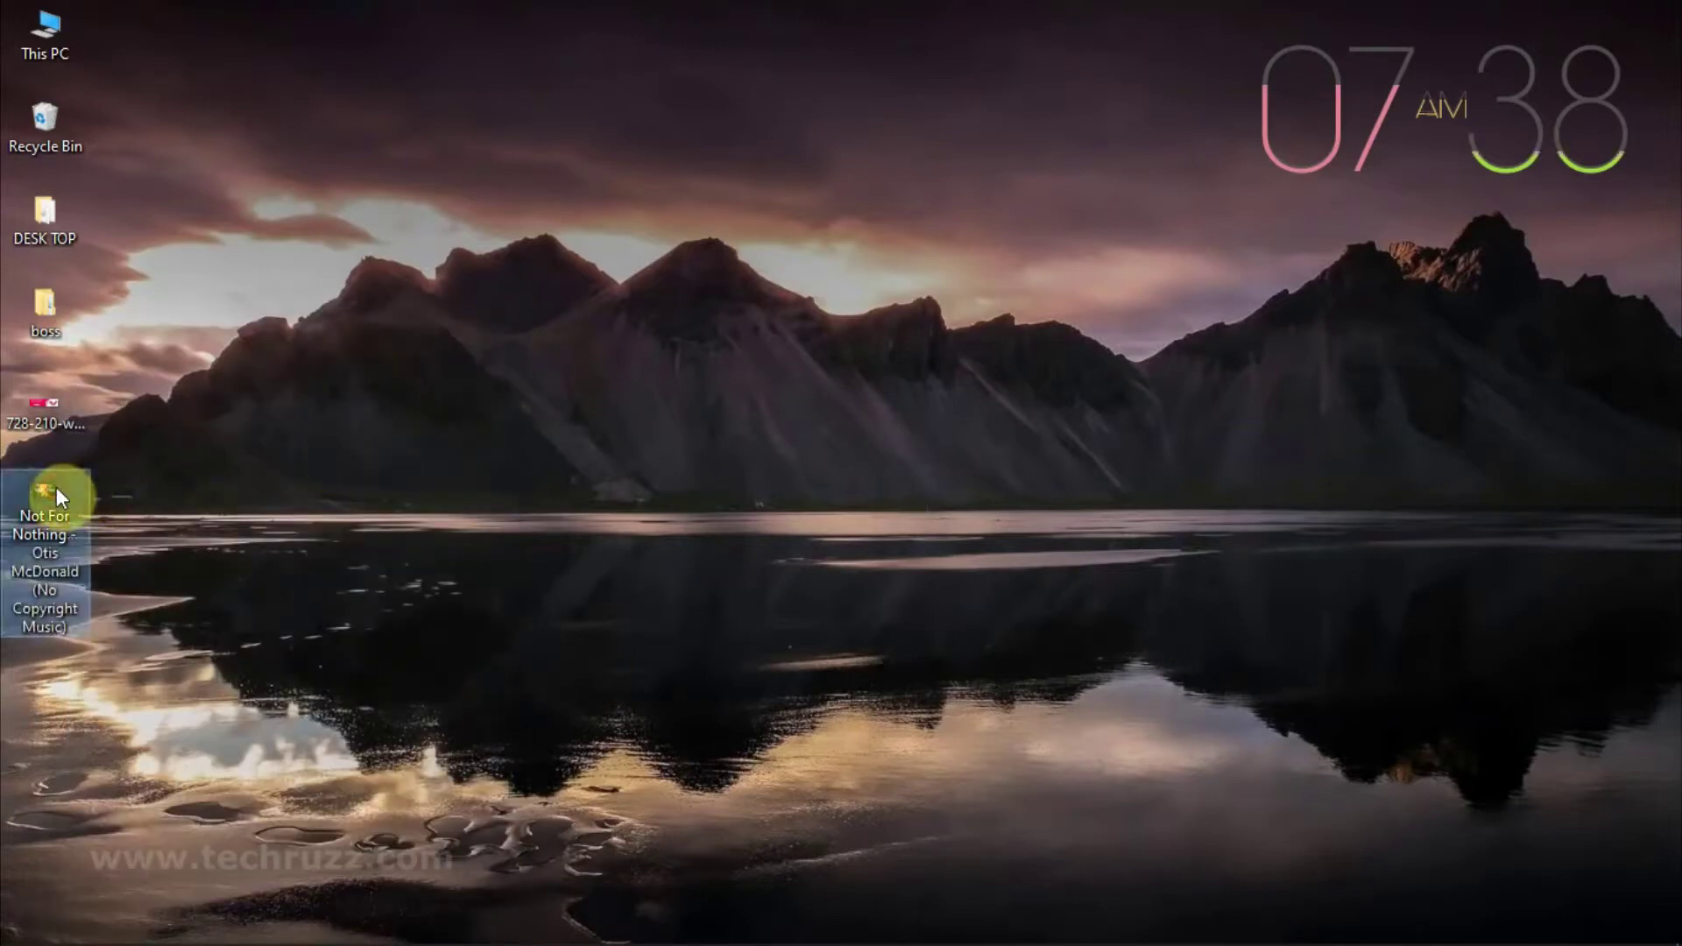
right_click(57, 490)
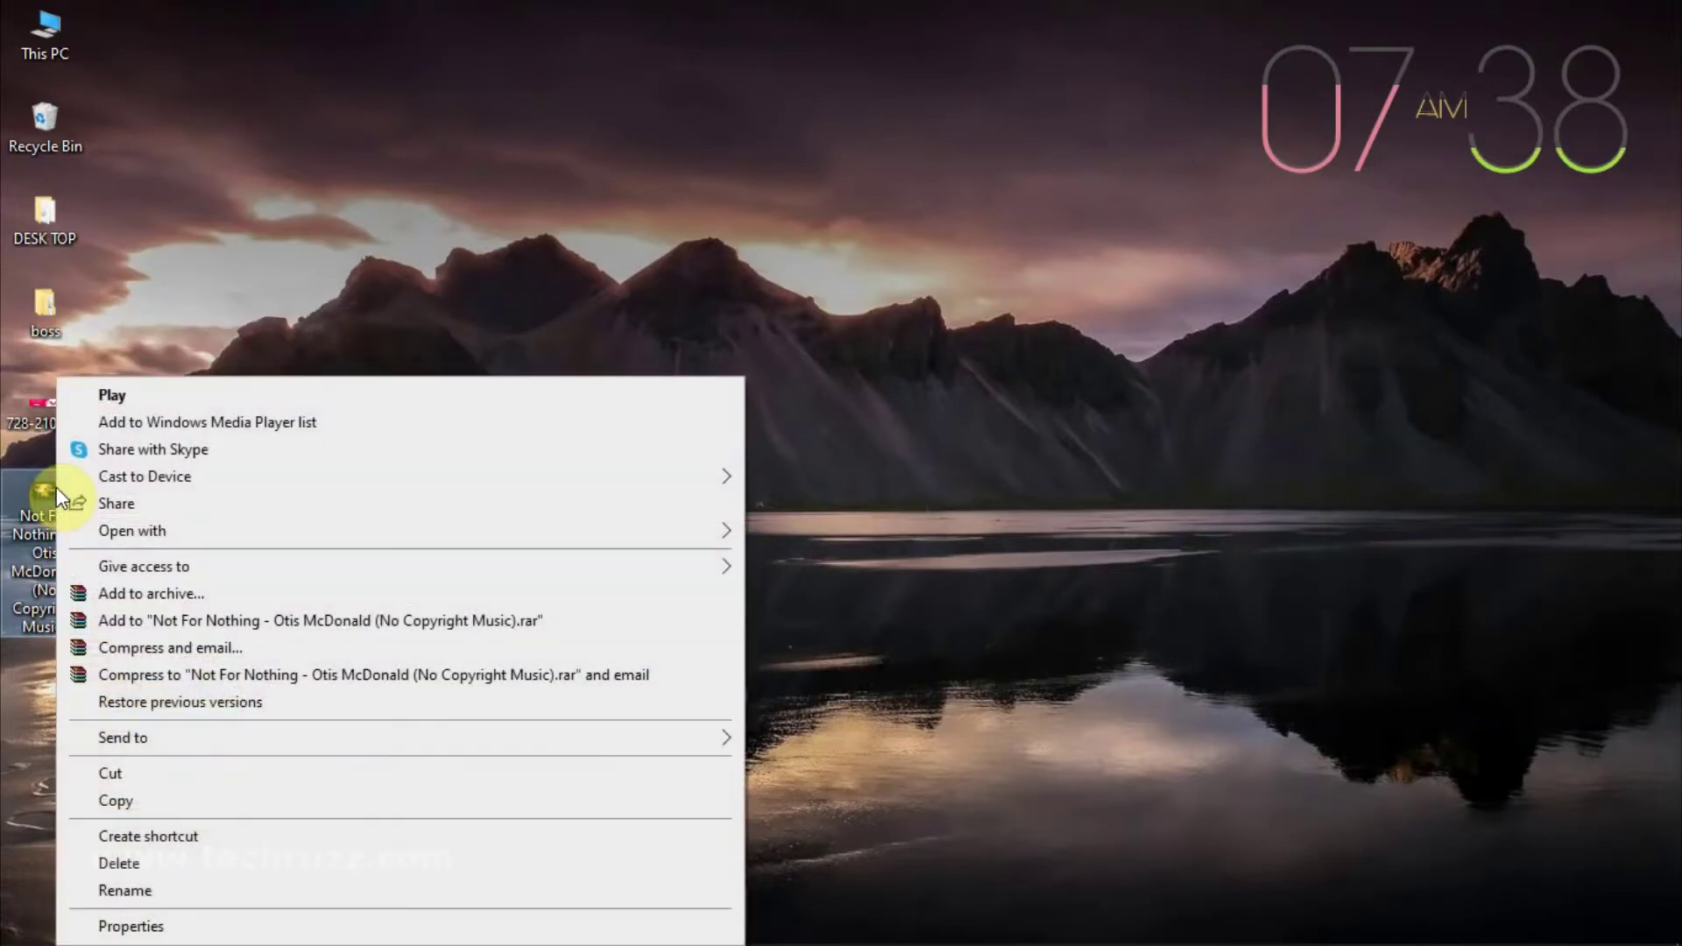
click(158, 401)
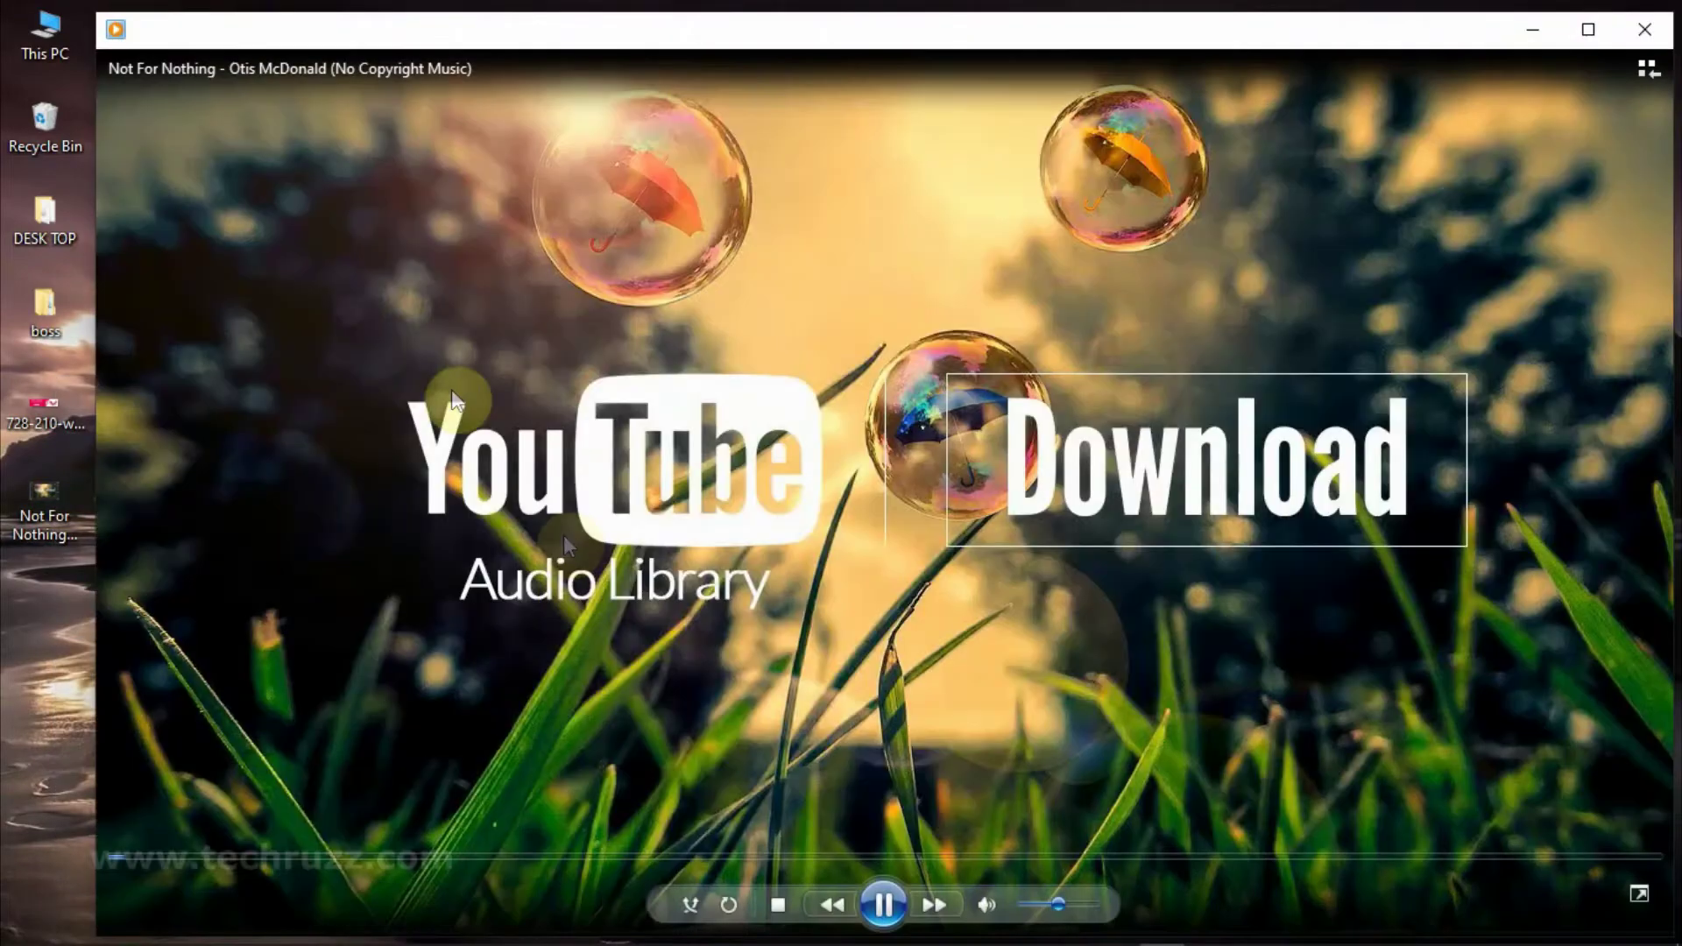
drag(98, 400, 775, 502)
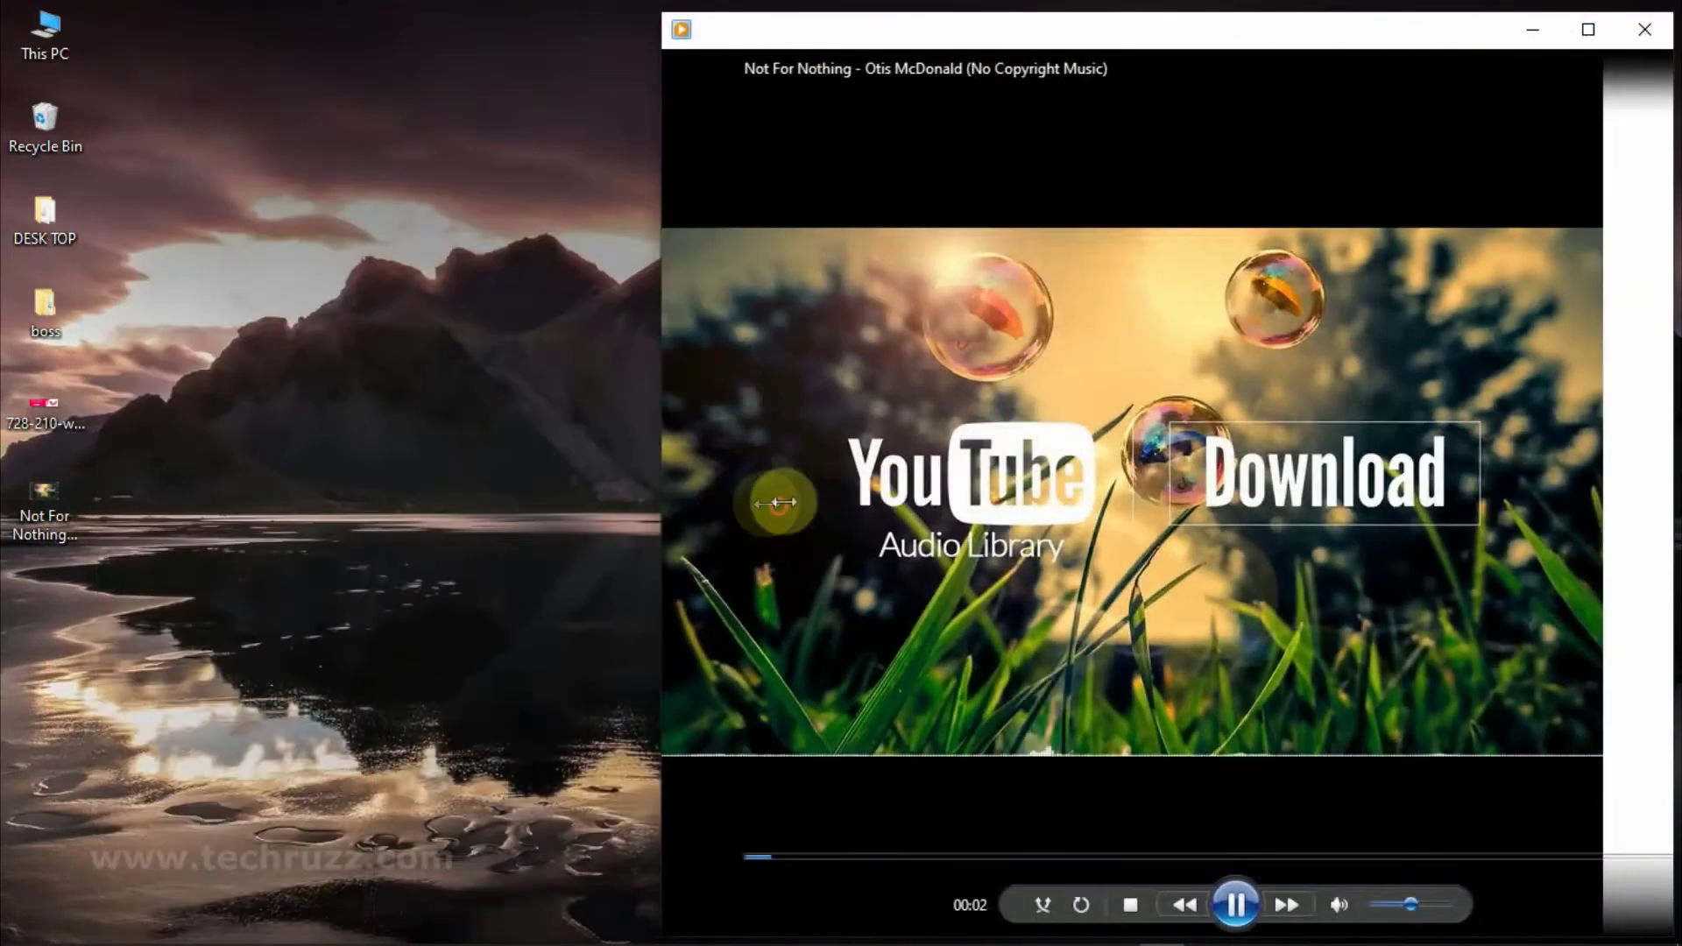
drag(1260, 19, 846, 254)
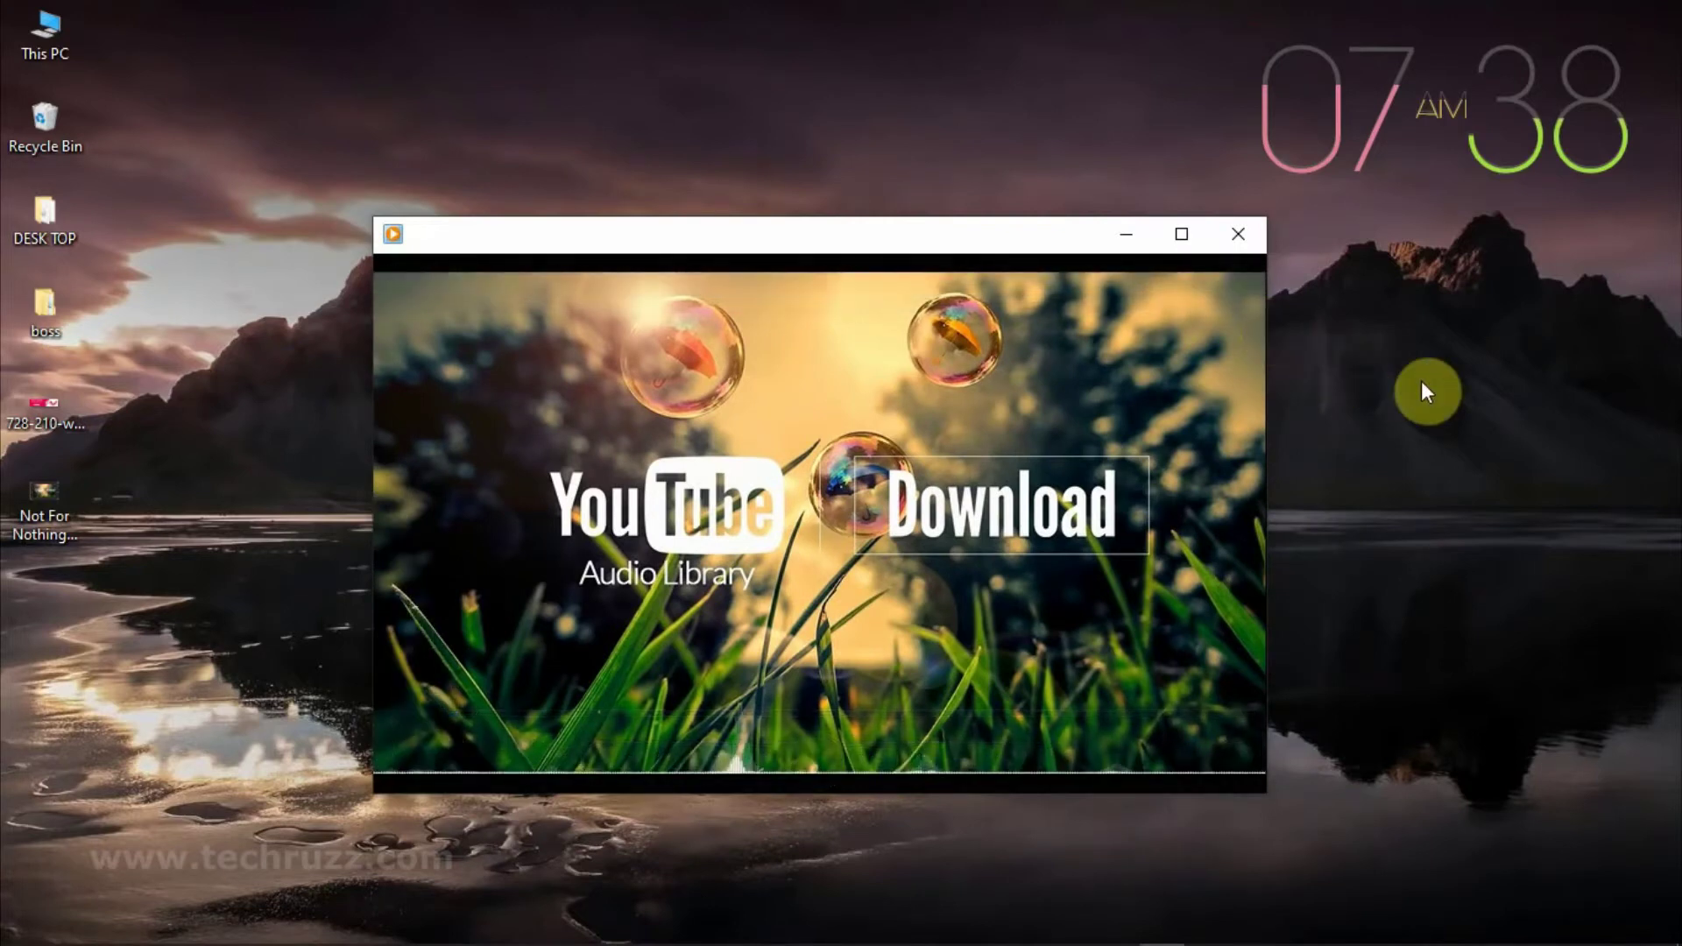
click(1244, 236)
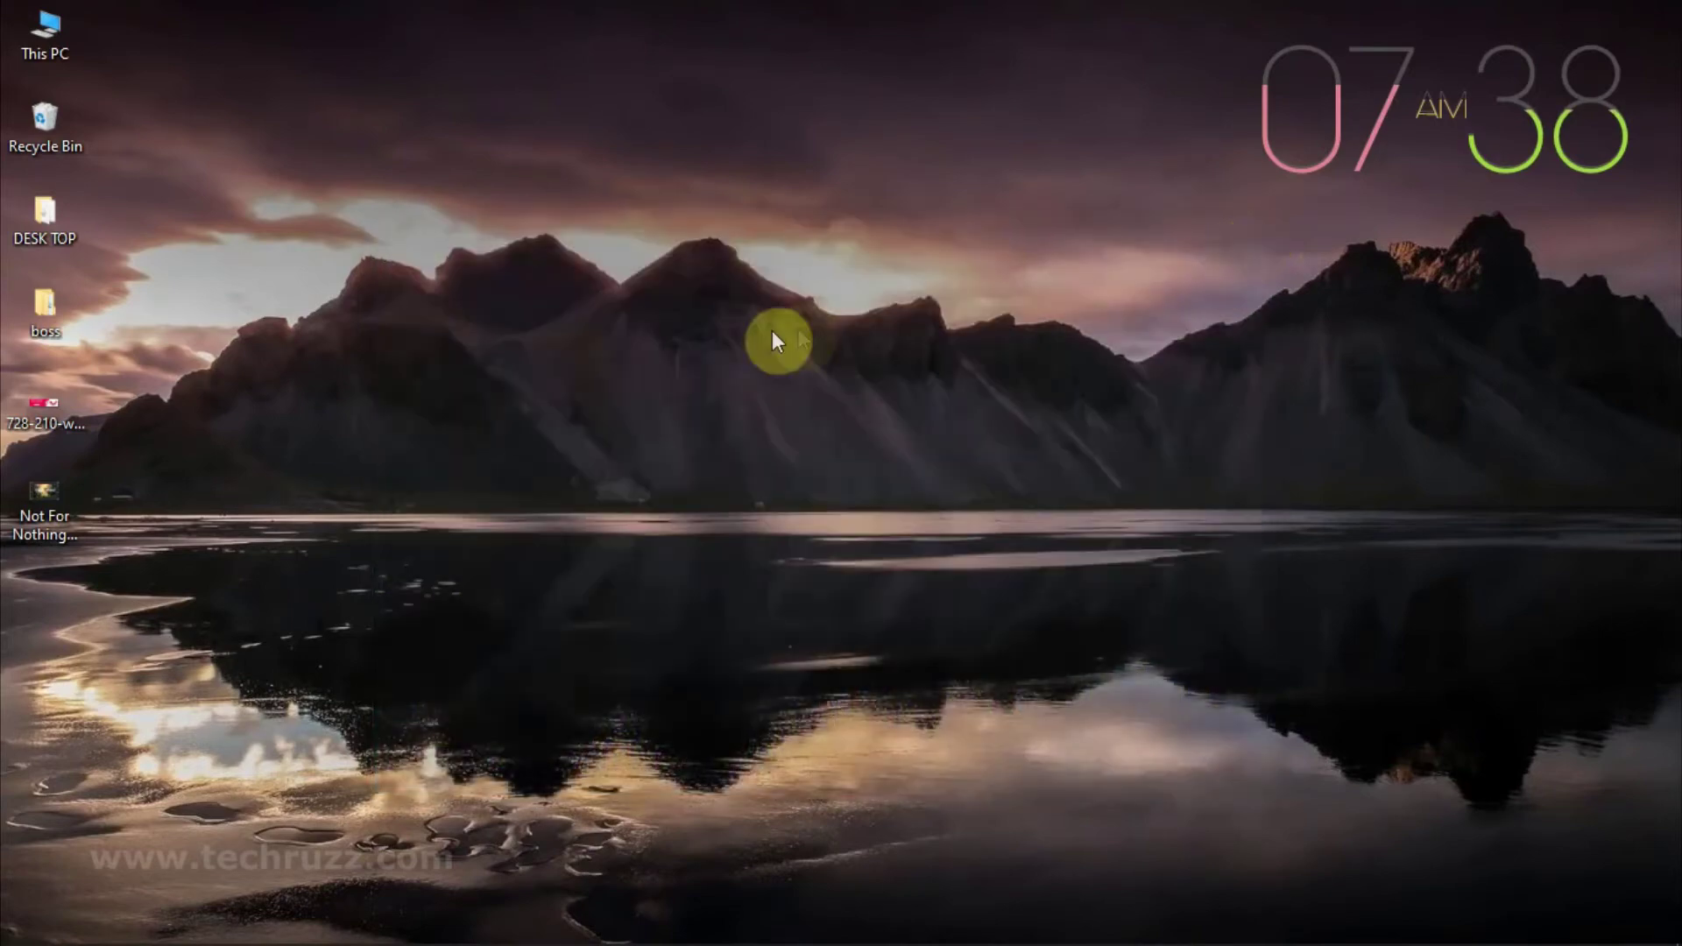
right_click(386, 528)
click(438, 585)
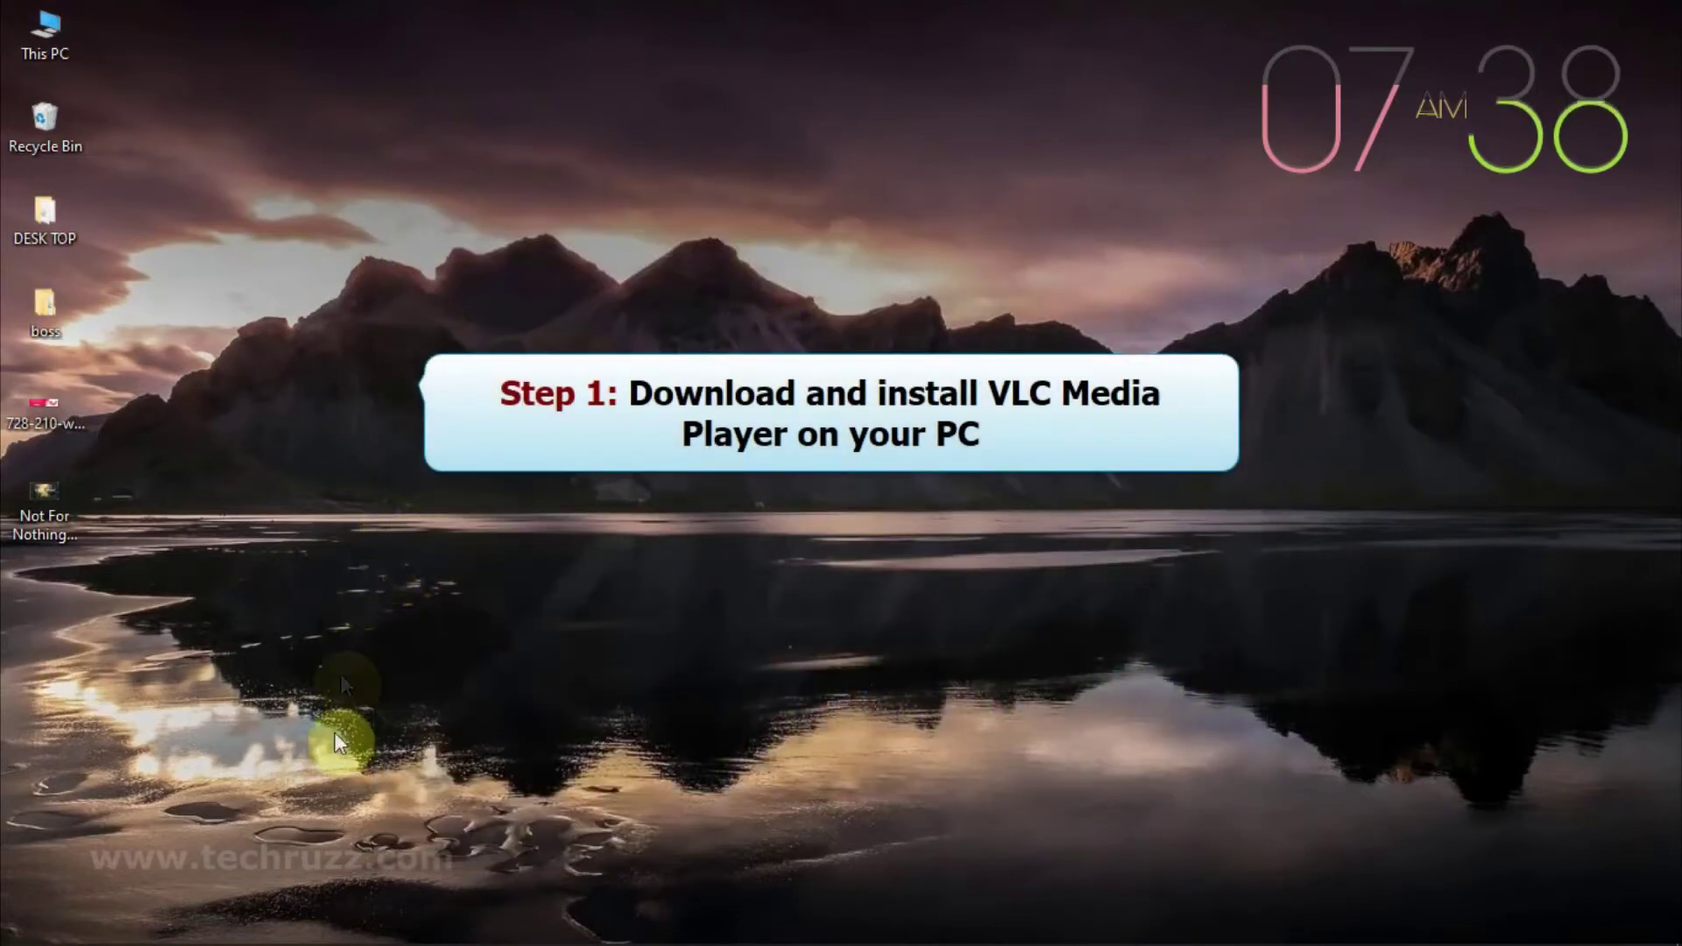
- Switch to the browser, download the Windows 64bit VLC installer as vlc-3.0.11-win64 to the Desktop, and minimize the browser
click(523, 927)
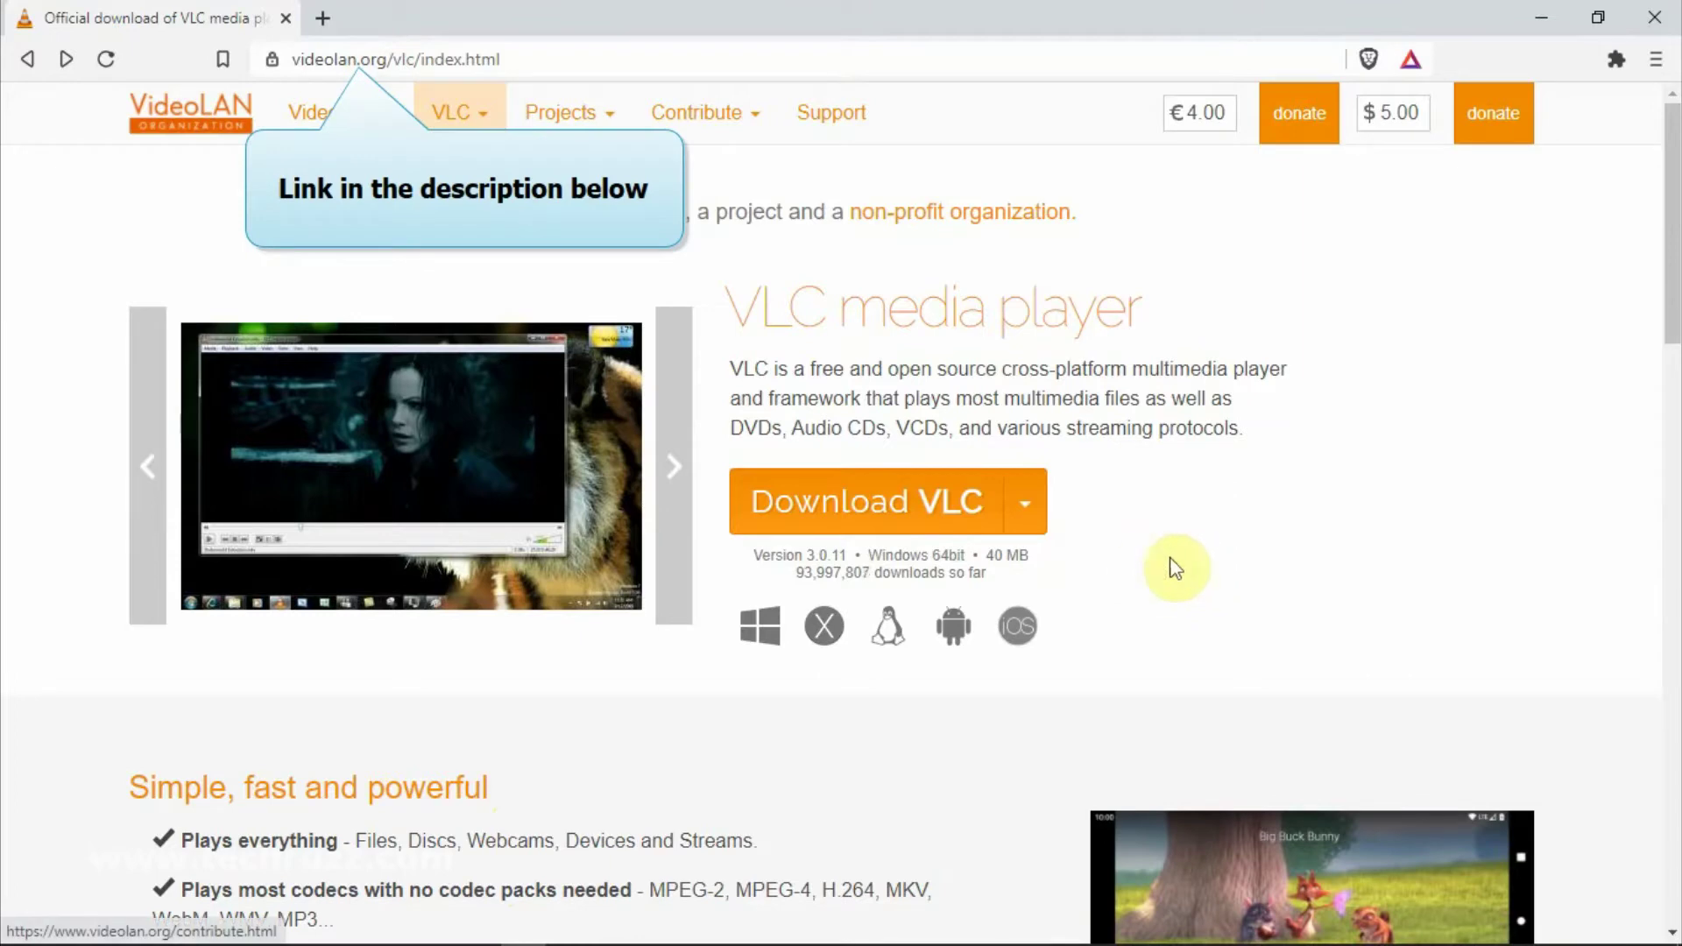
click(1039, 522)
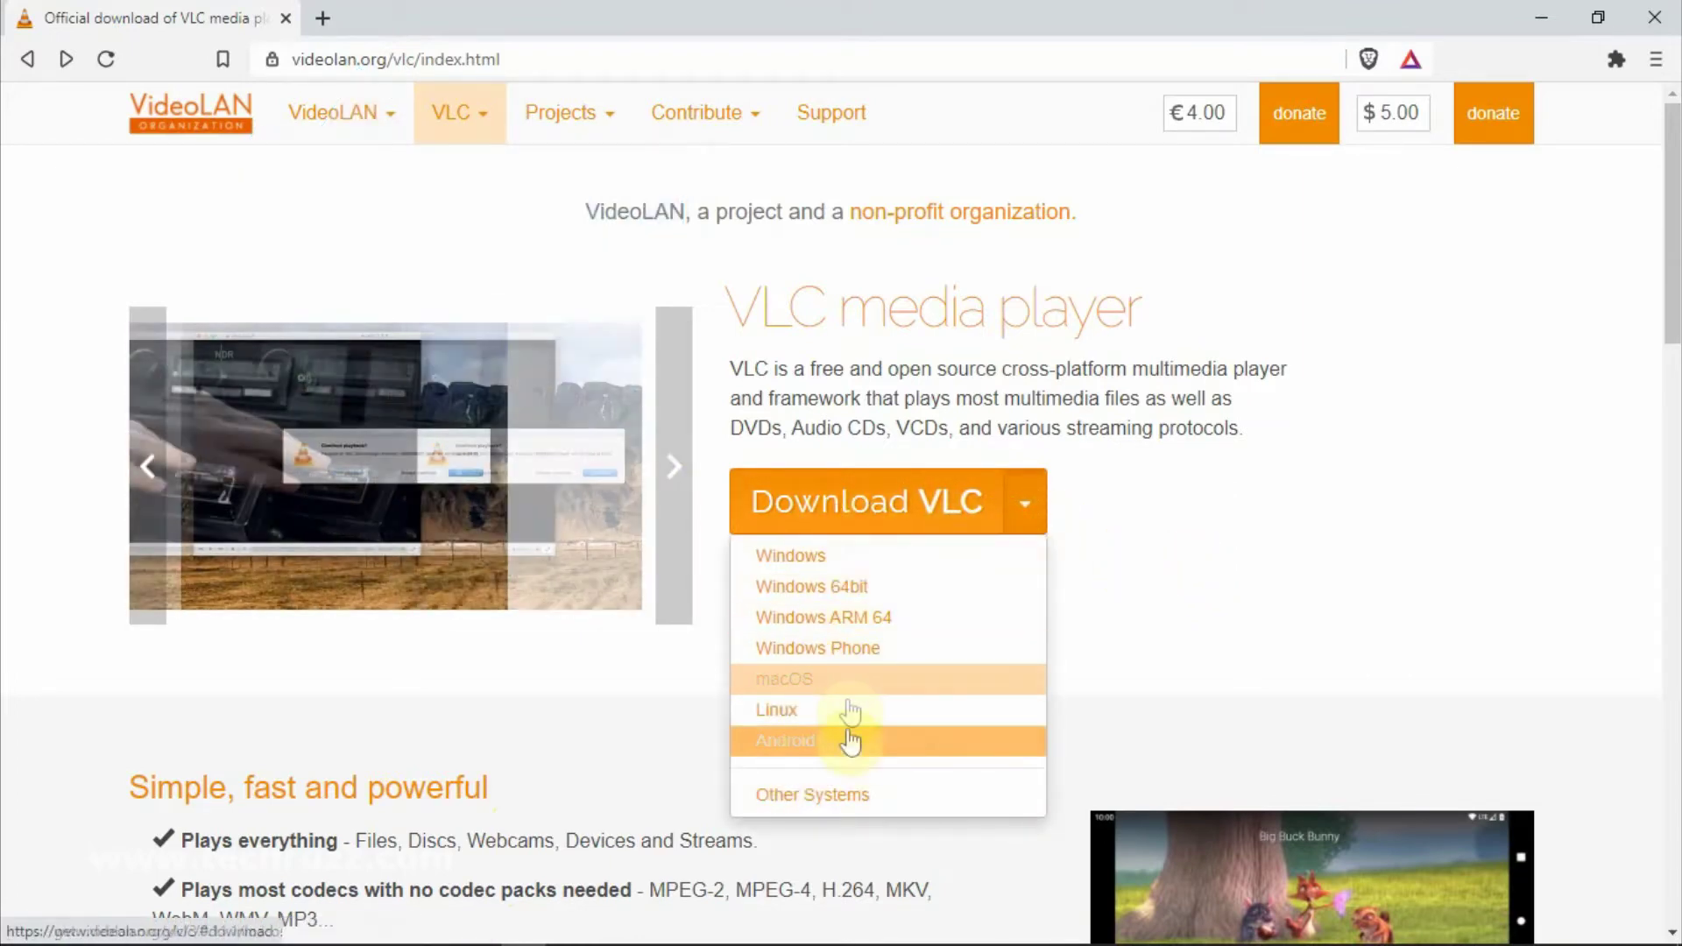
click(908, 602)
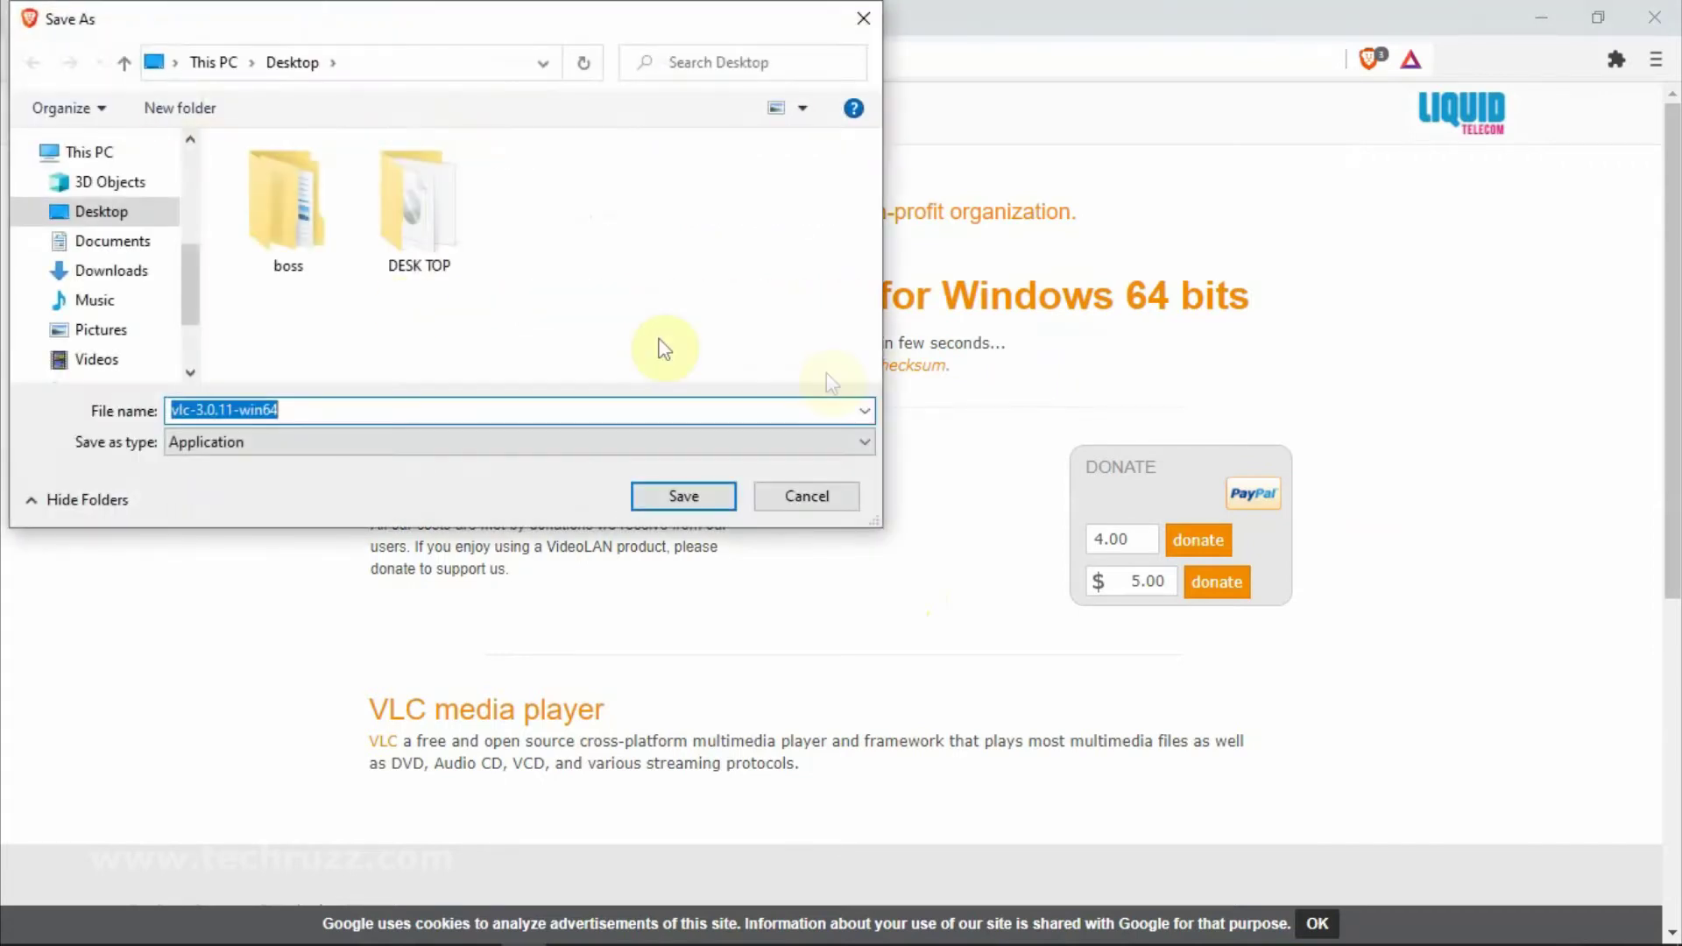
click(103, 215)
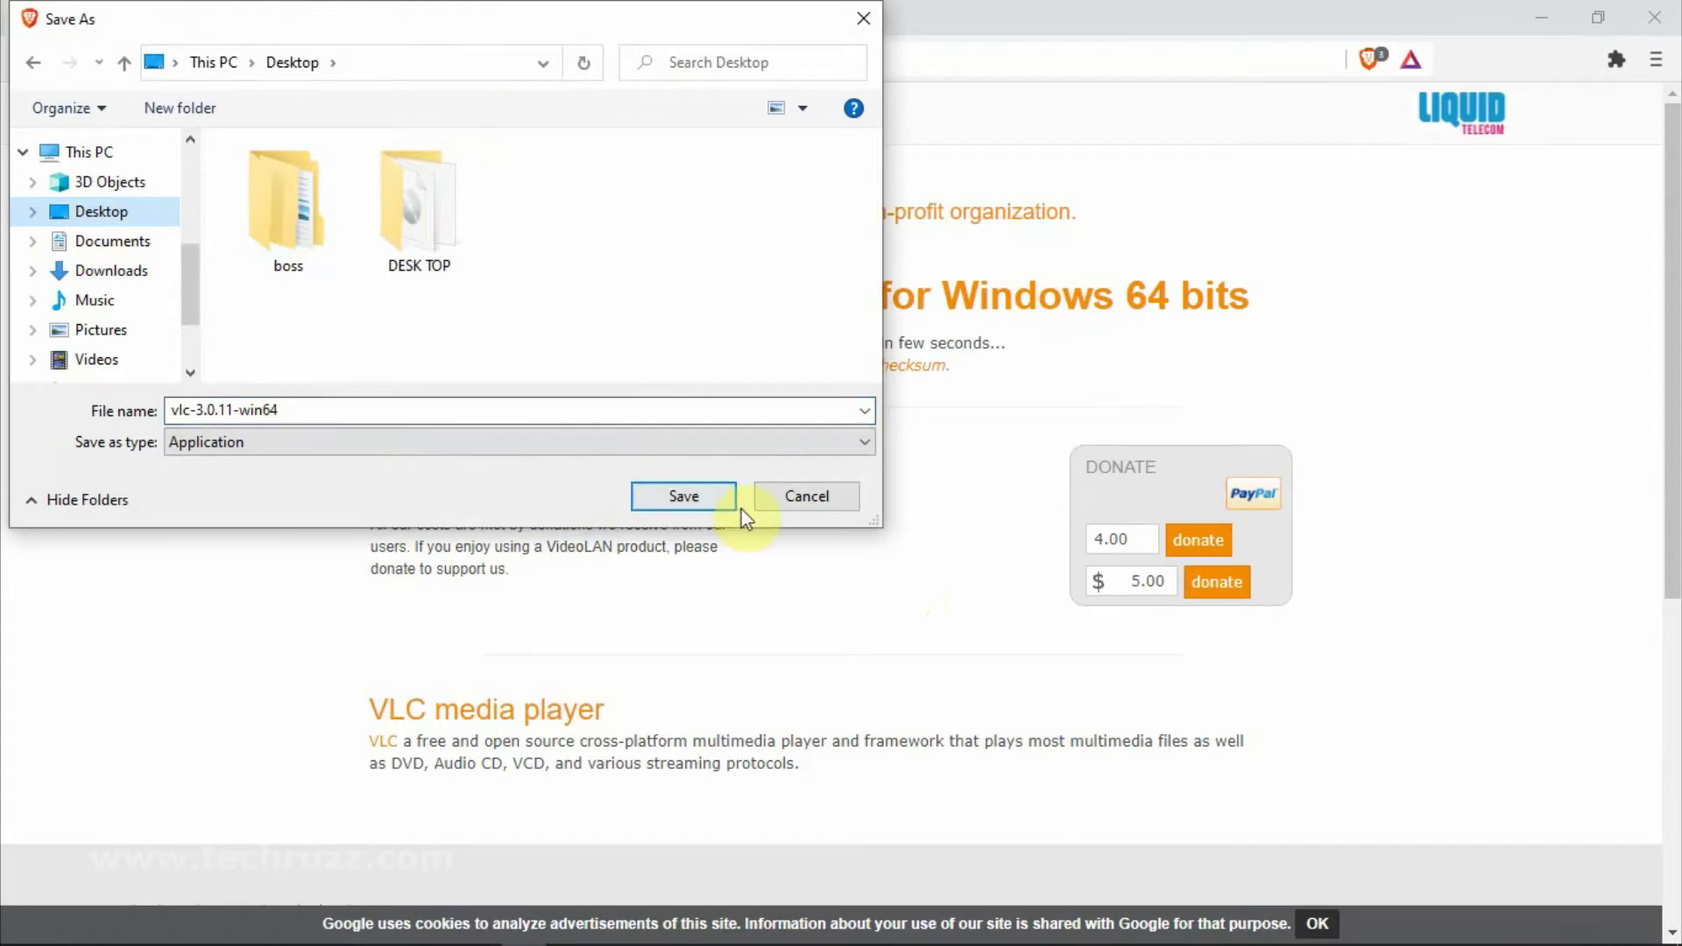
click(705, 498)
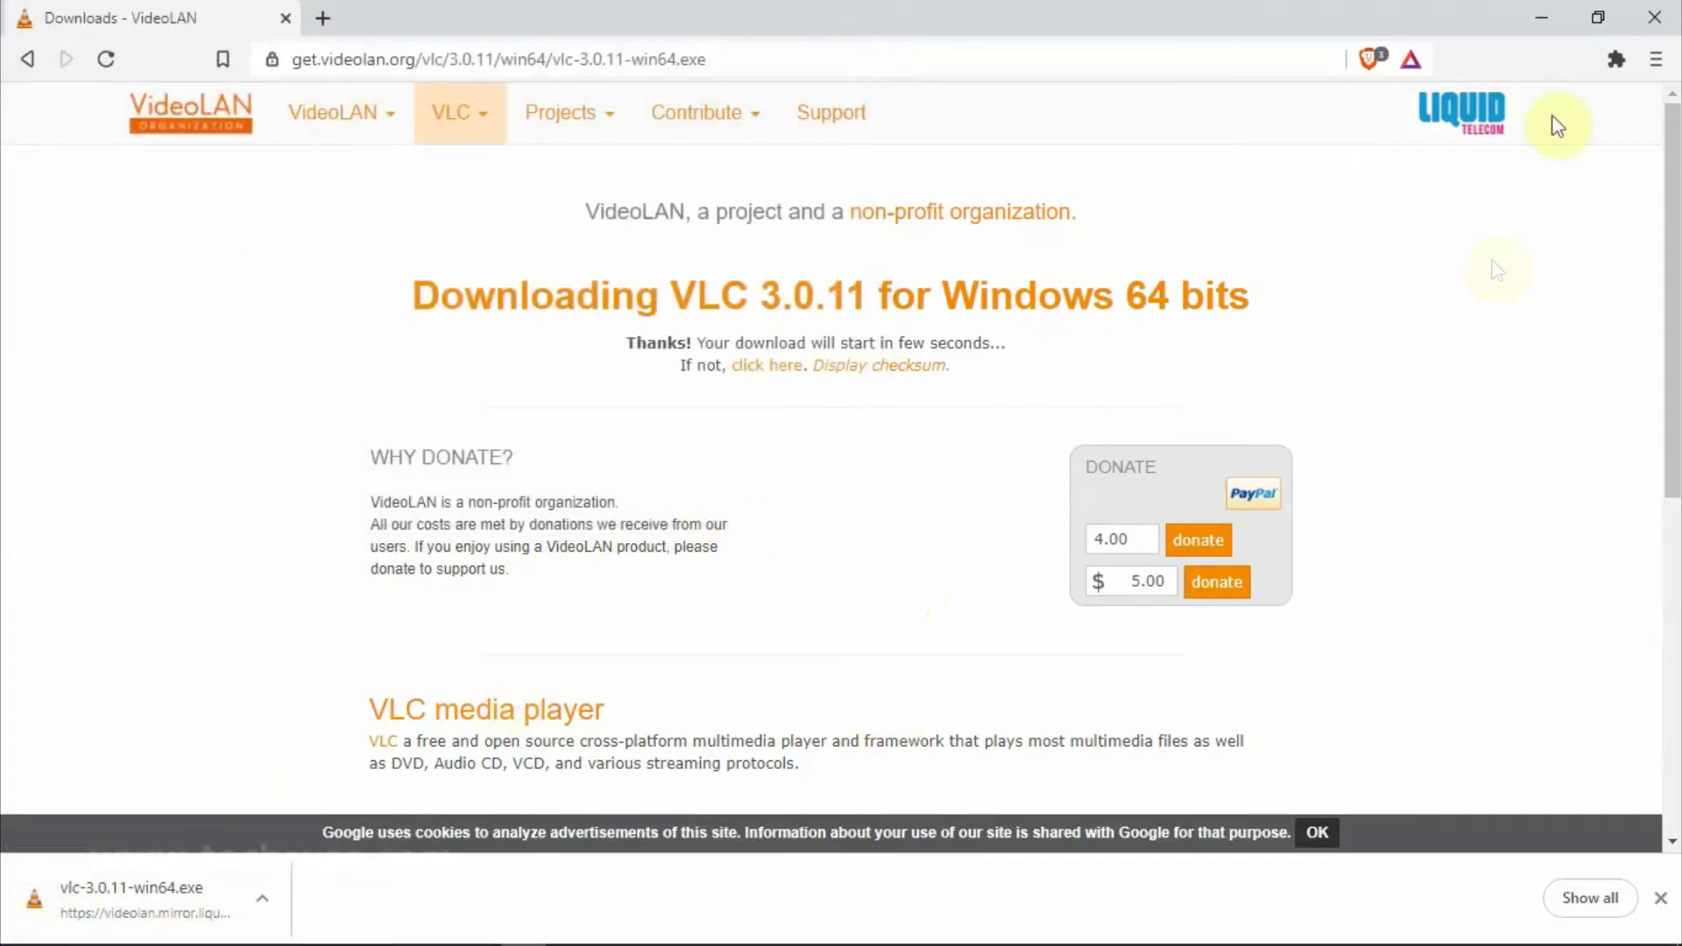
click(1543, 17)
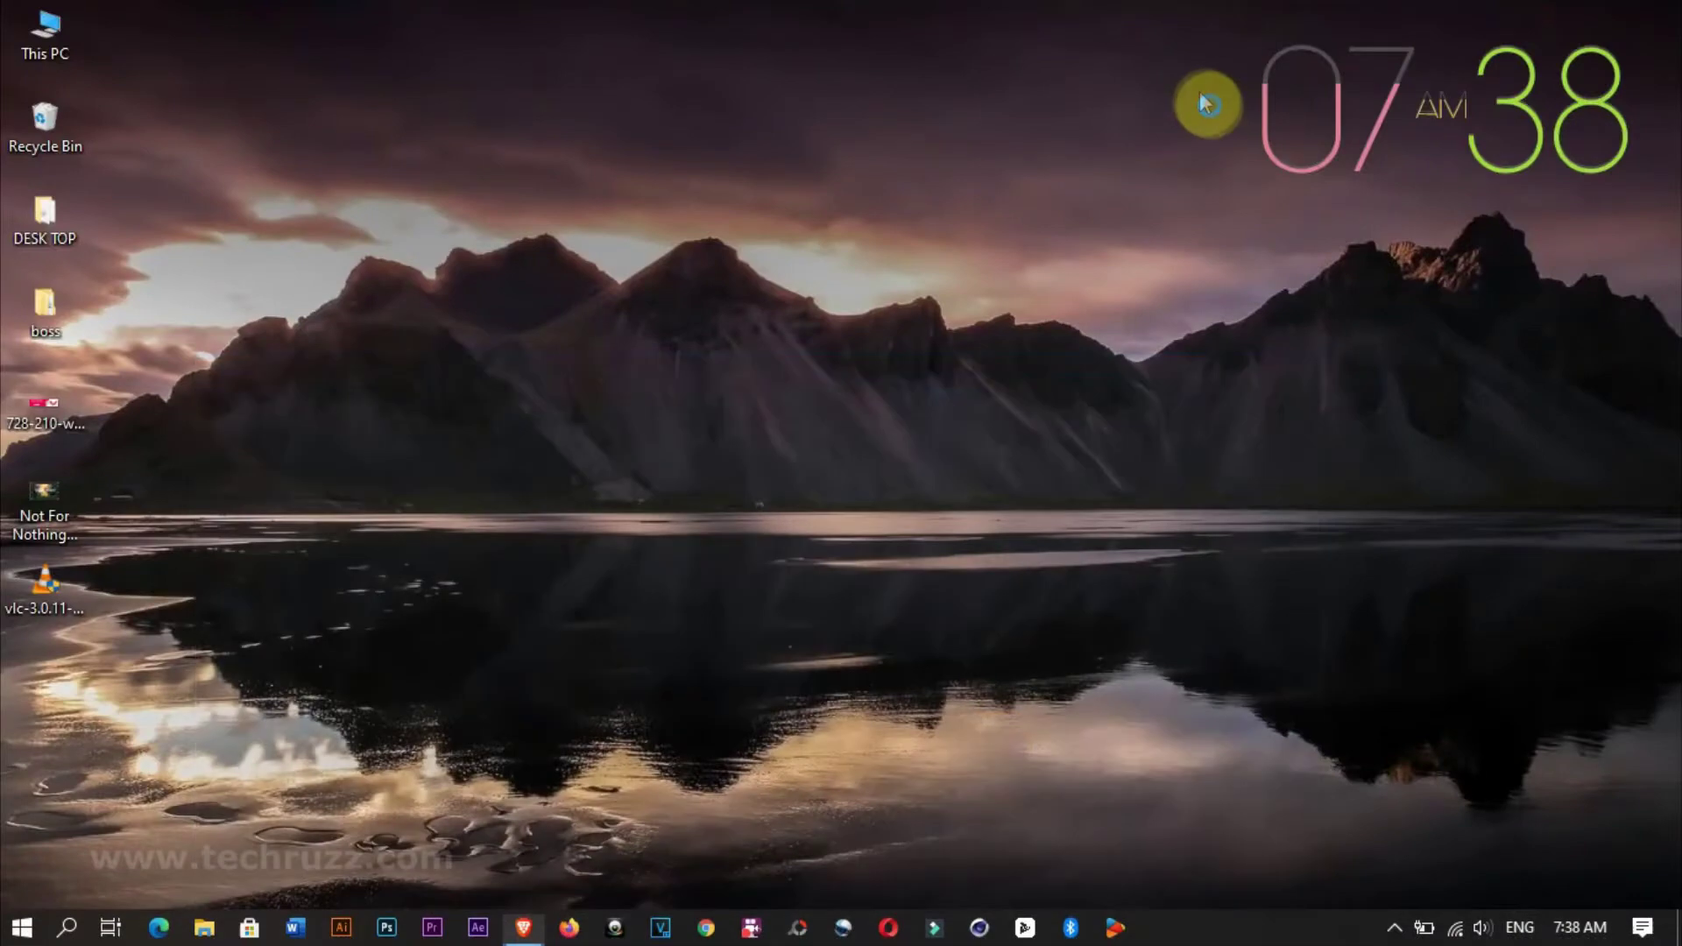
- Launch the vlc-3.0.11-win64 installer from the desktop and accept English as the setup language
click(56, 587)
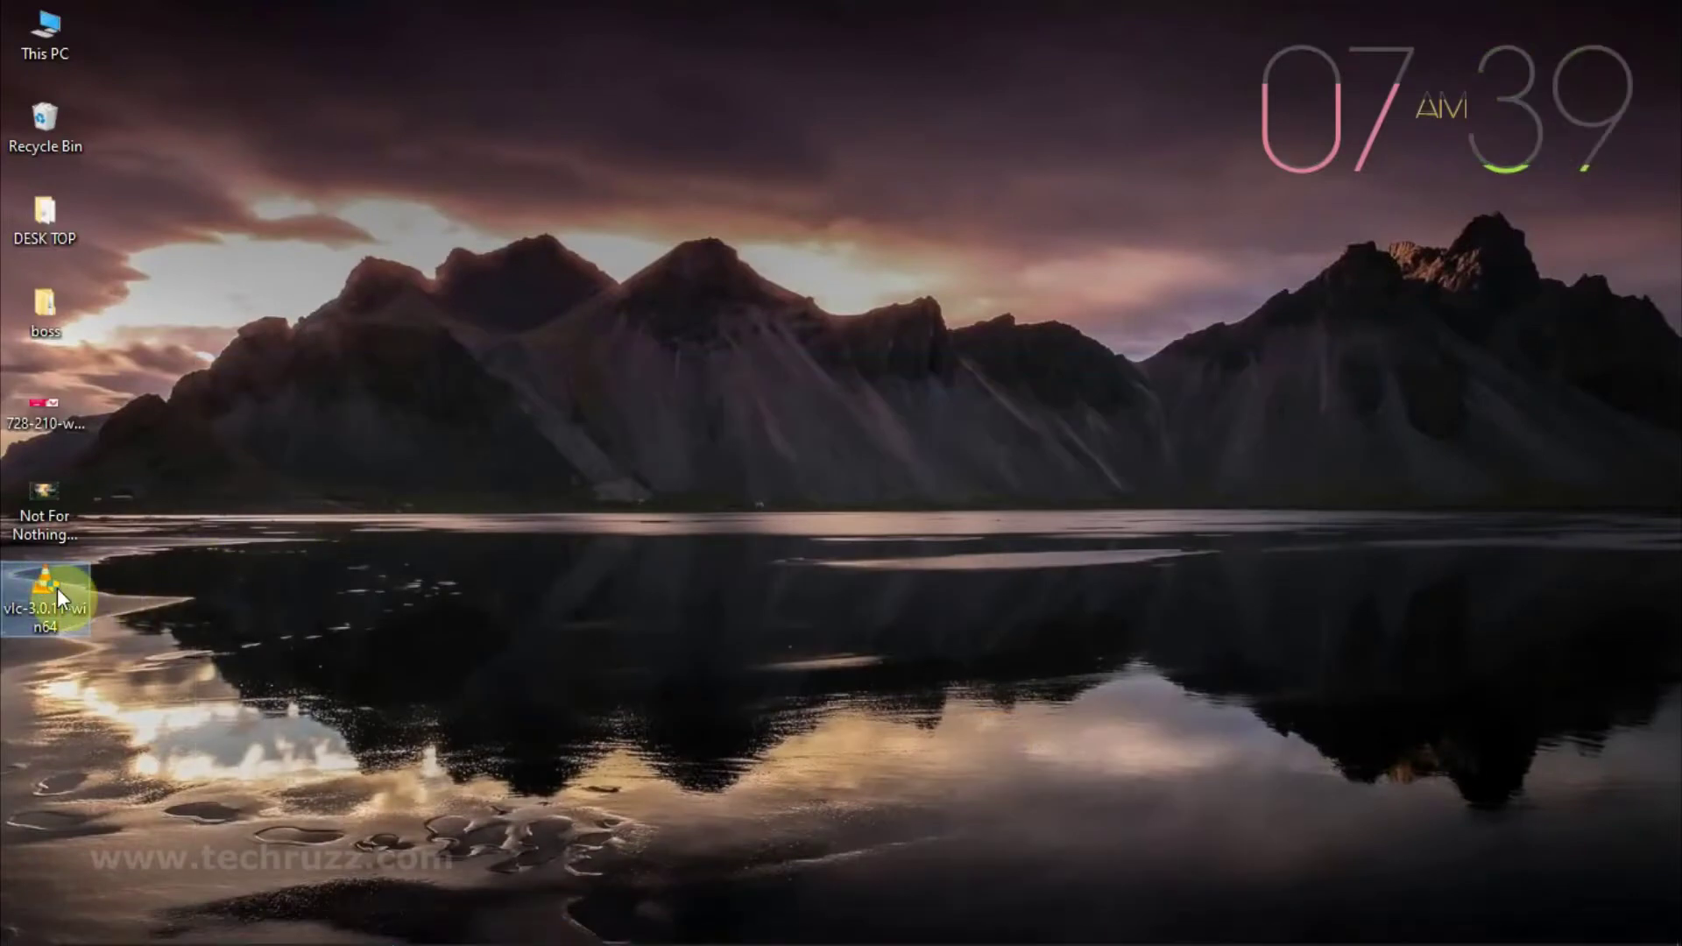
right_click(58, 583)
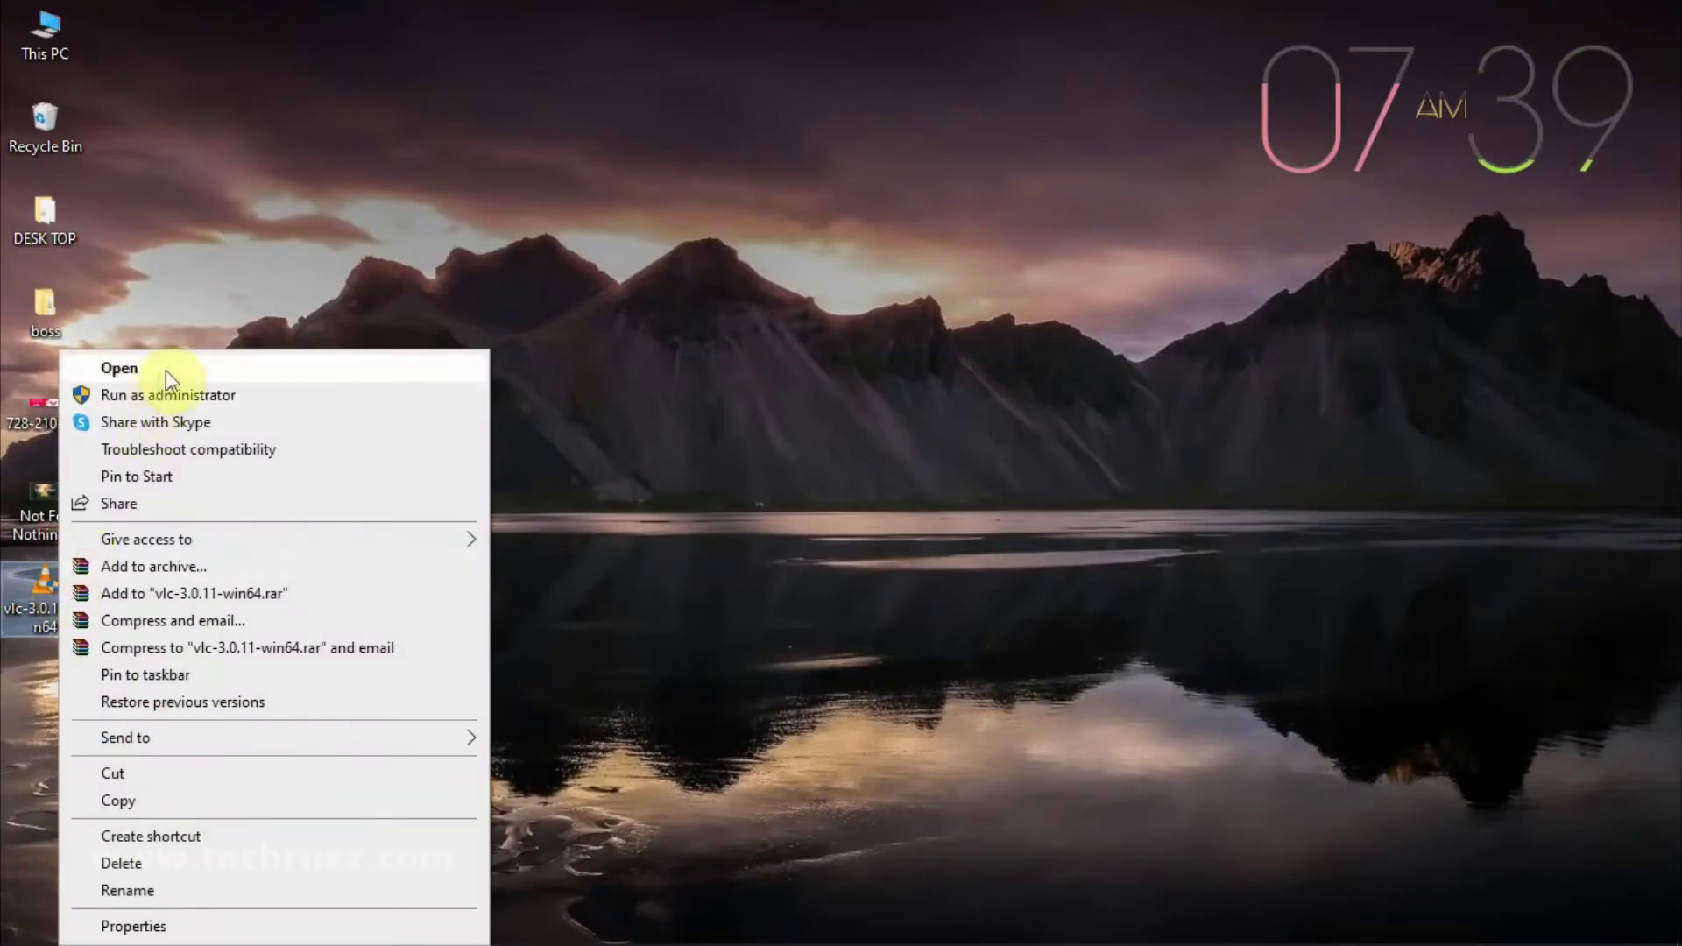
click(170, 369)
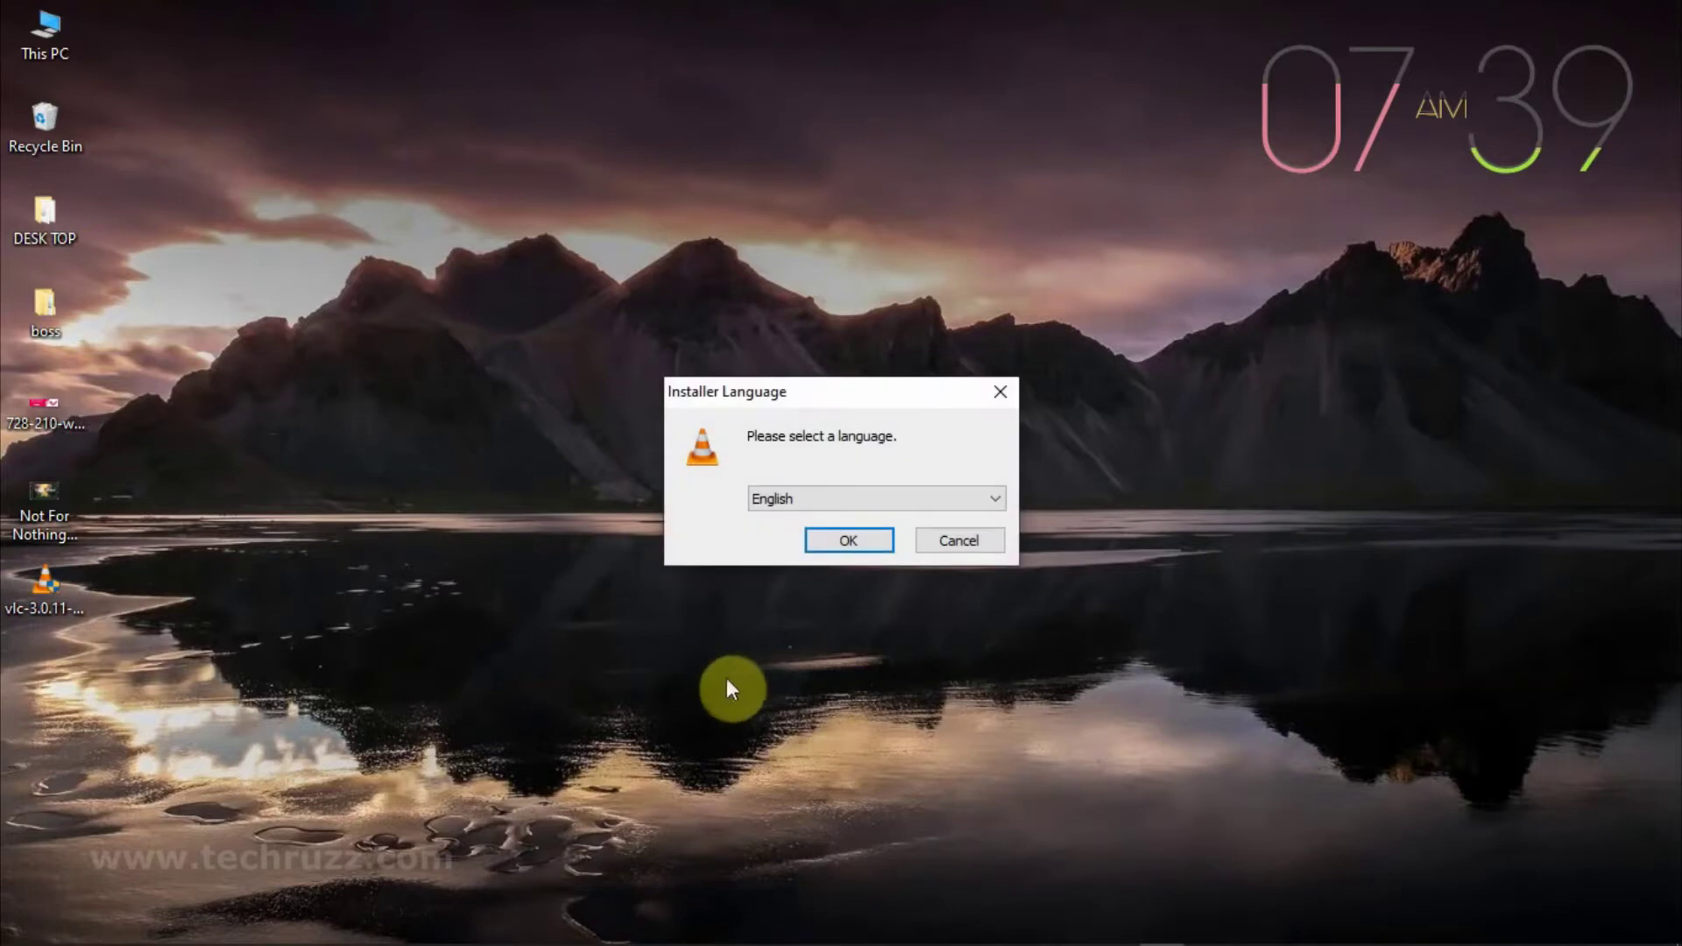
click(848, 539)
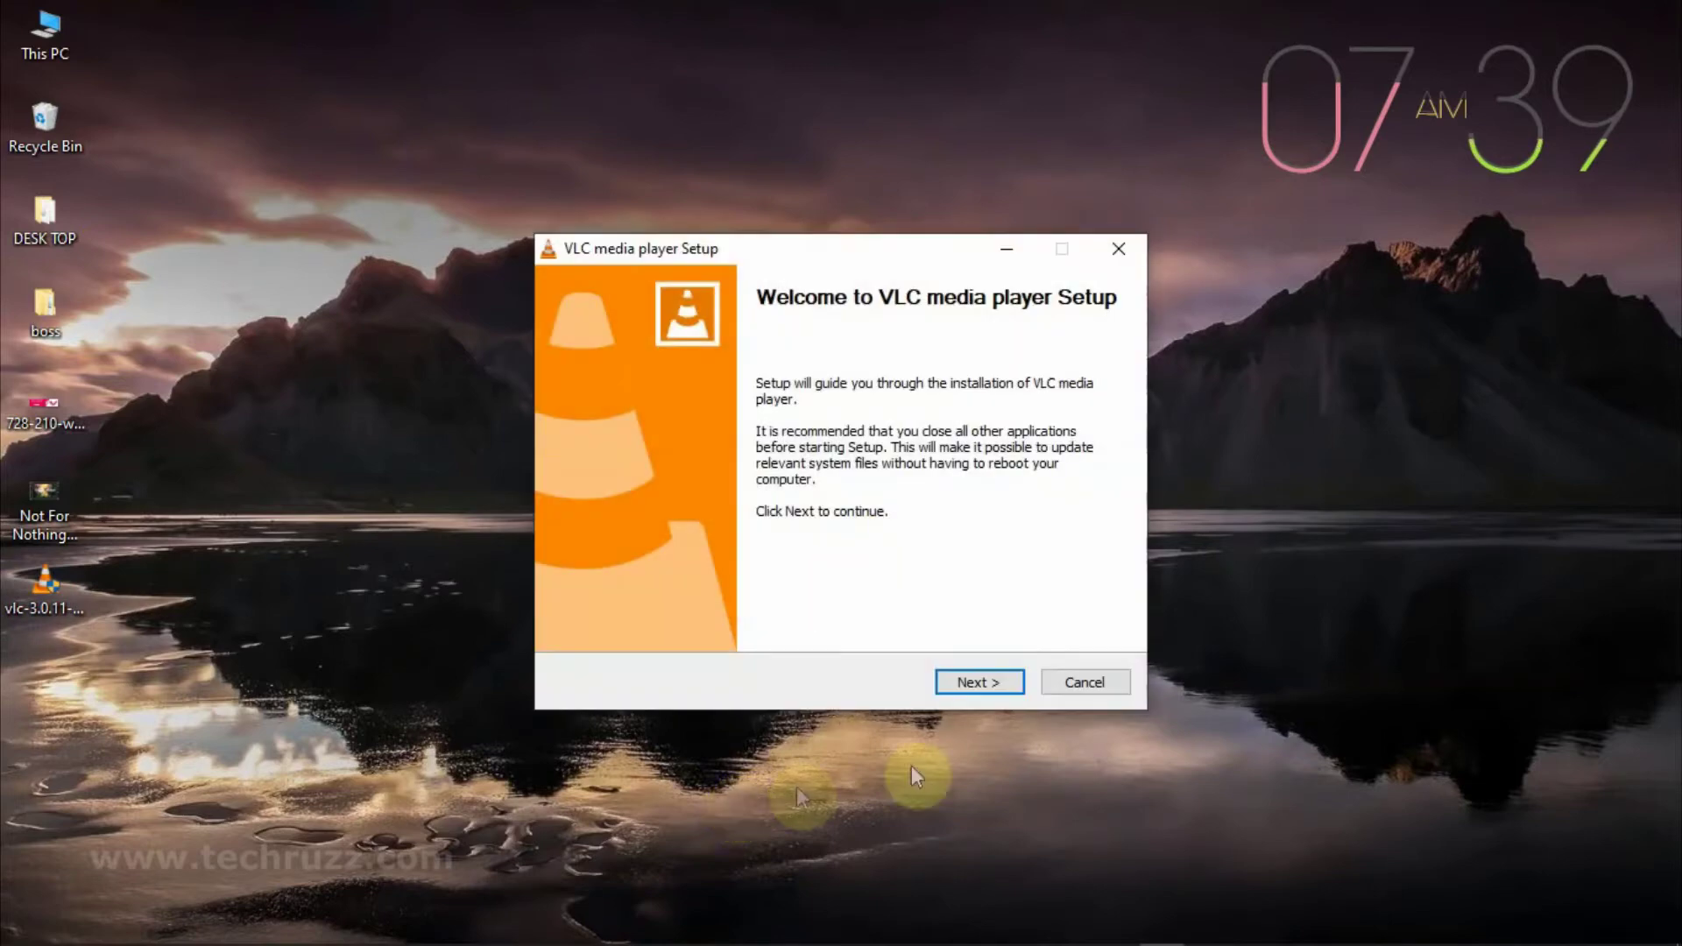
- Install VLC media player with the default components into C:\Program Files\VideoLAN\VLC
click(985, 680)
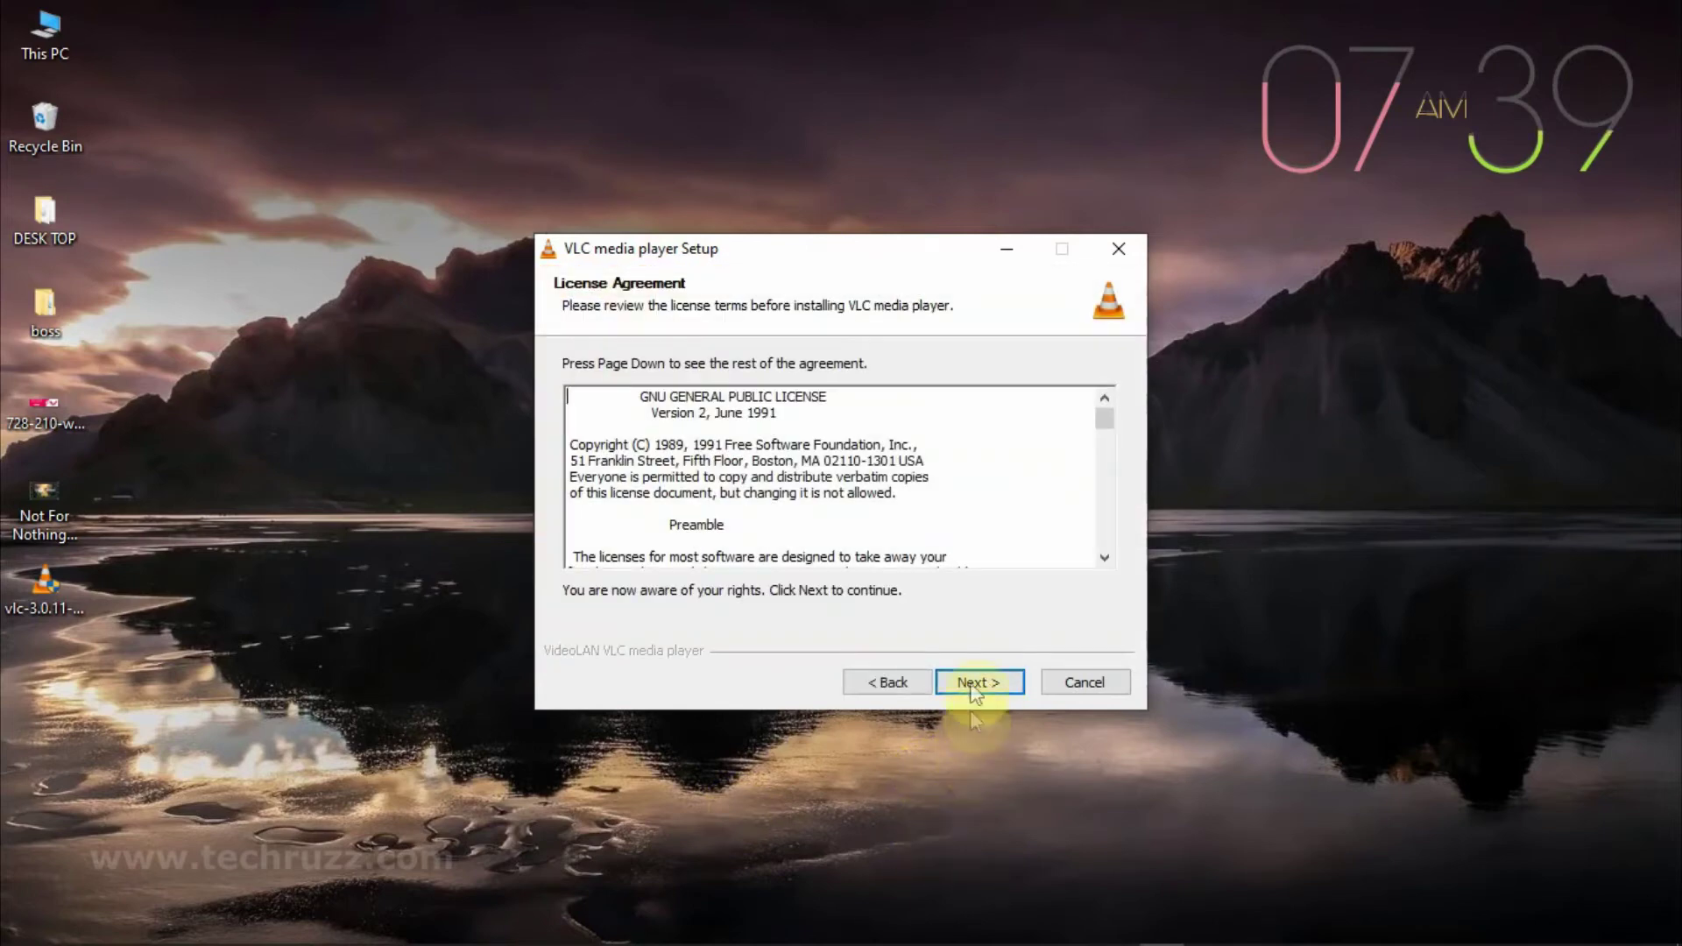
click(973, 683)
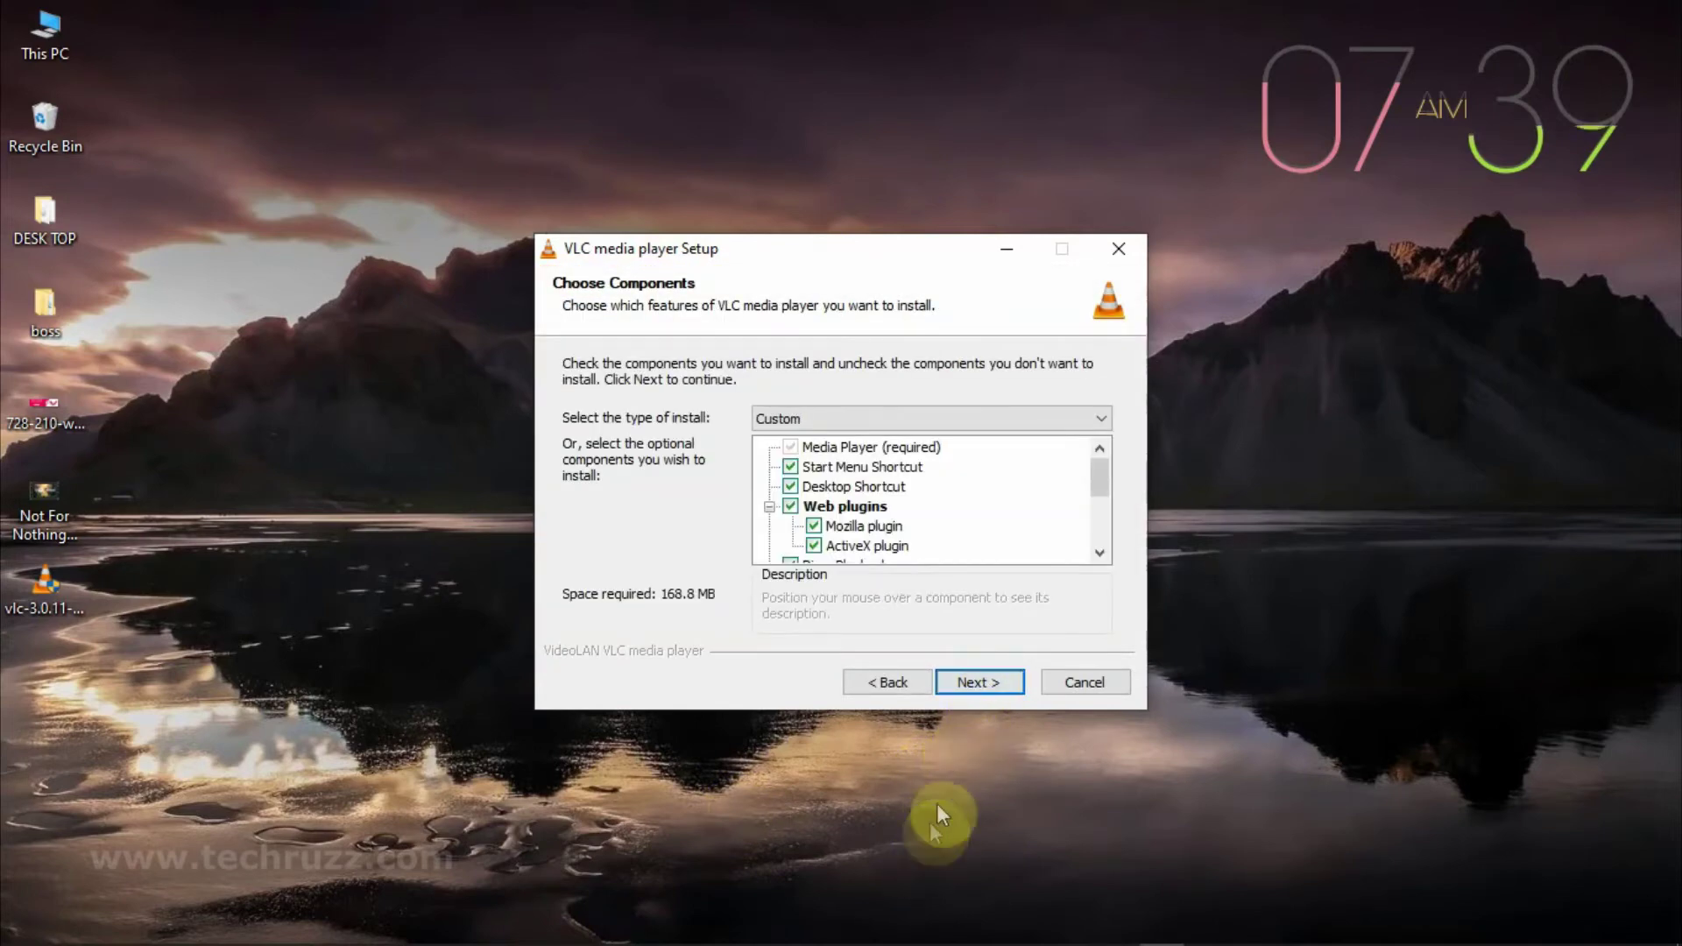
click(978, 685)
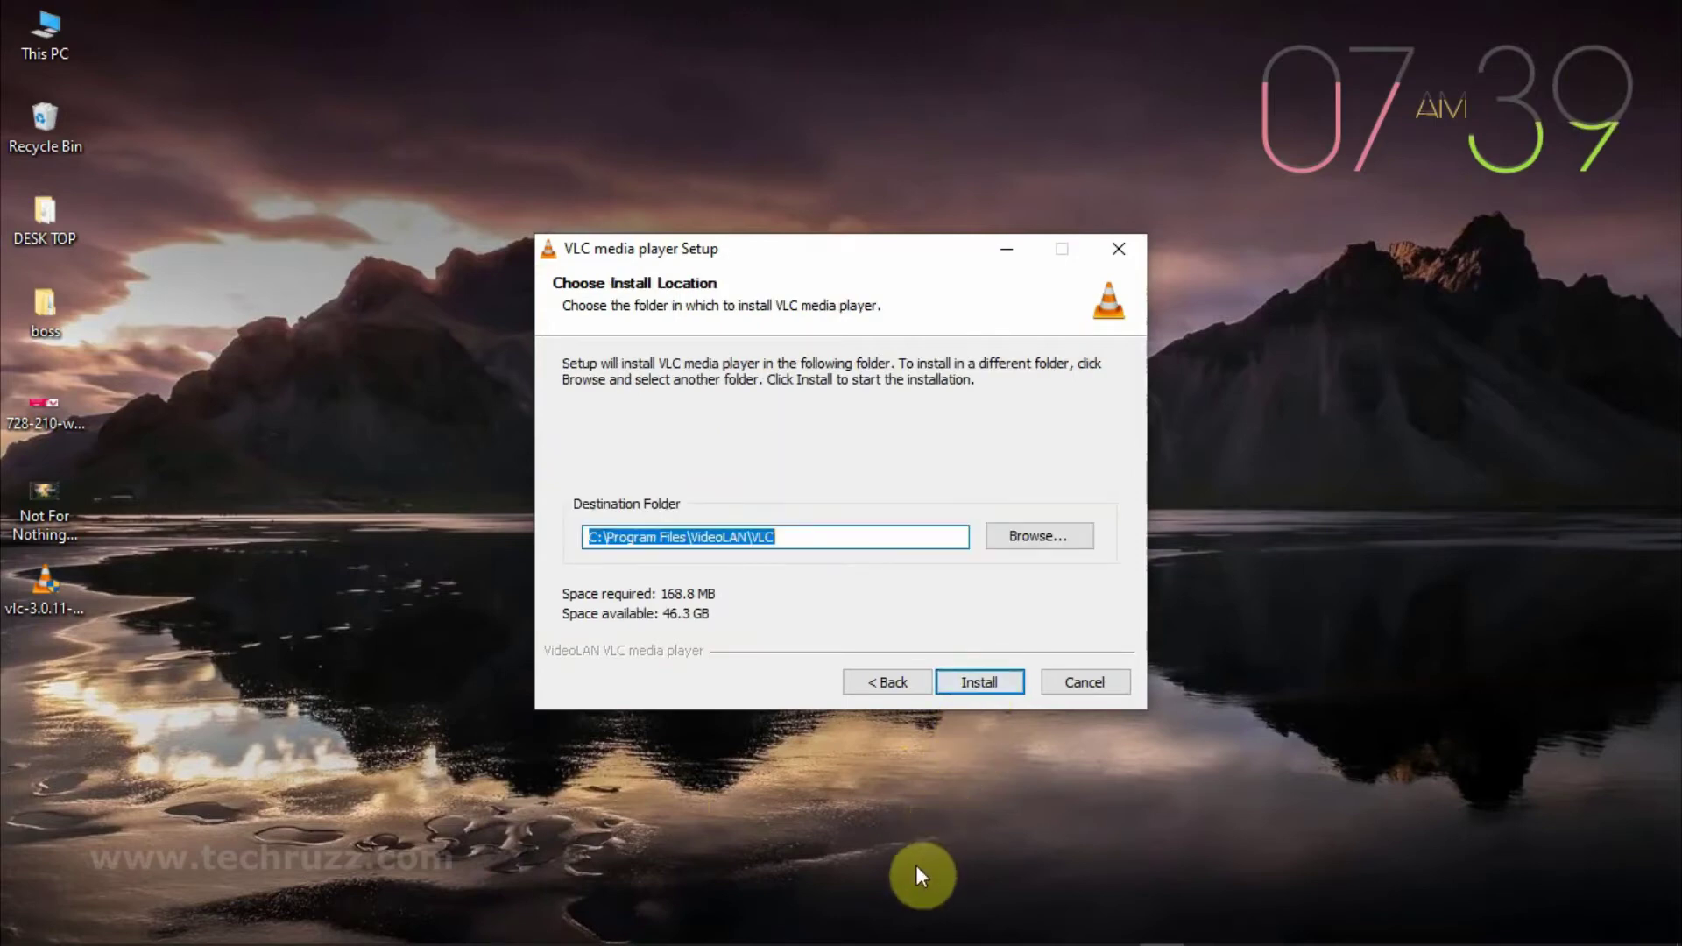
click(978, 683)
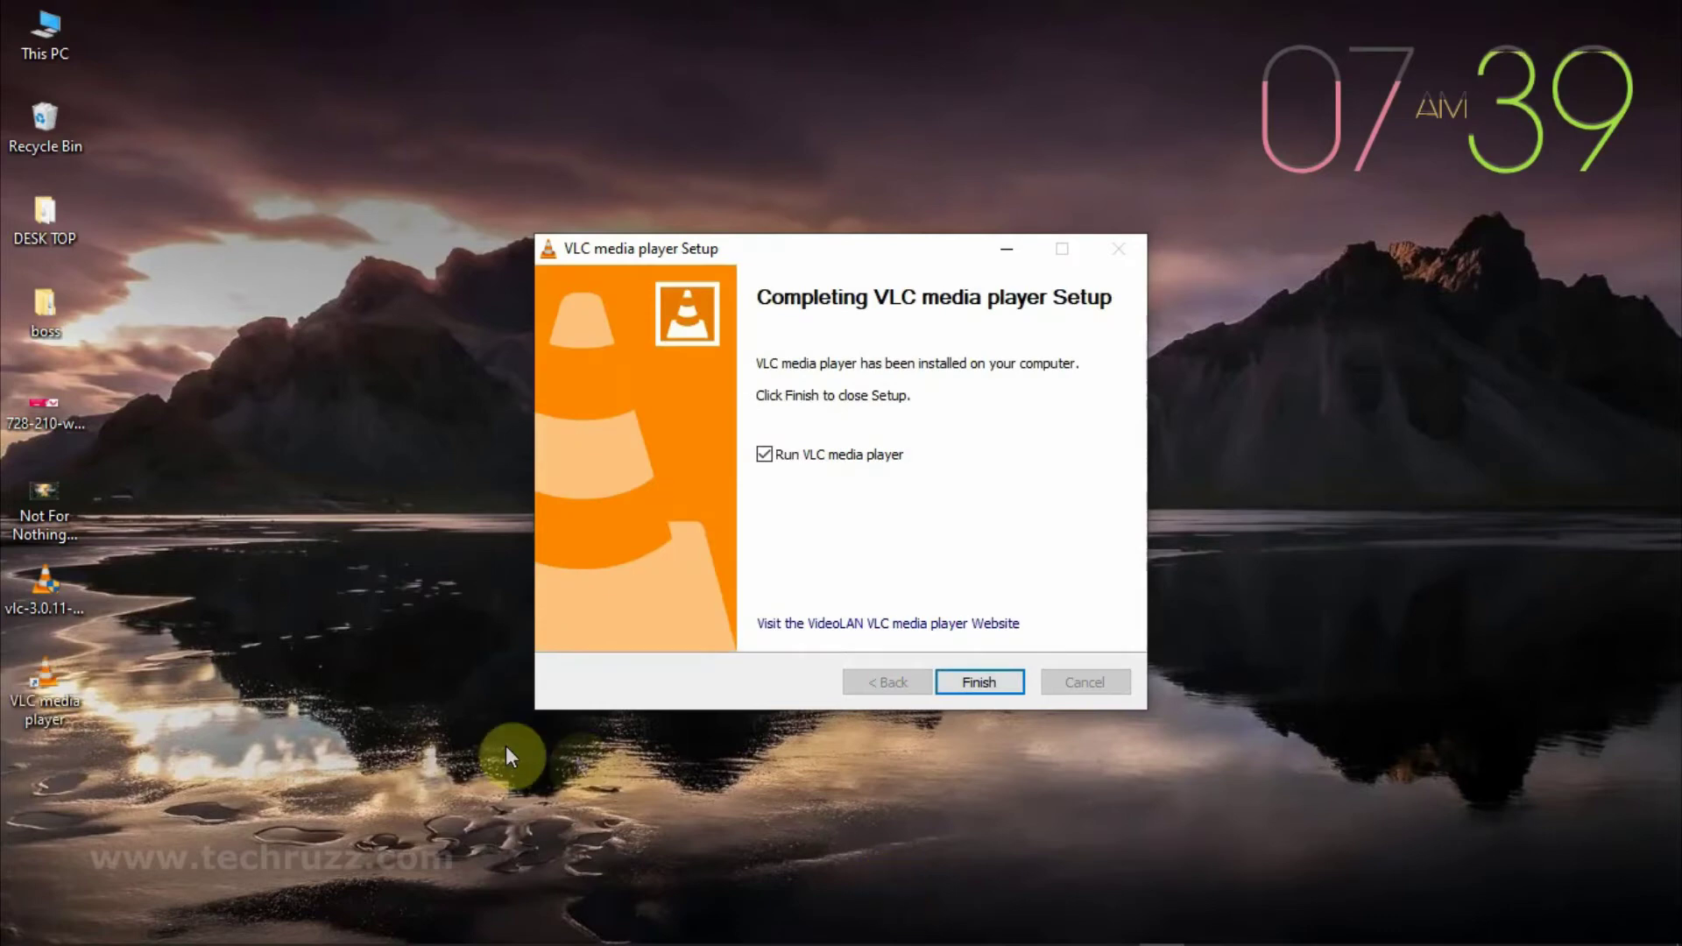
- Finish the setup with Run VLC media player enabled, and accept the default privacy and network access policy
click(70, 679)
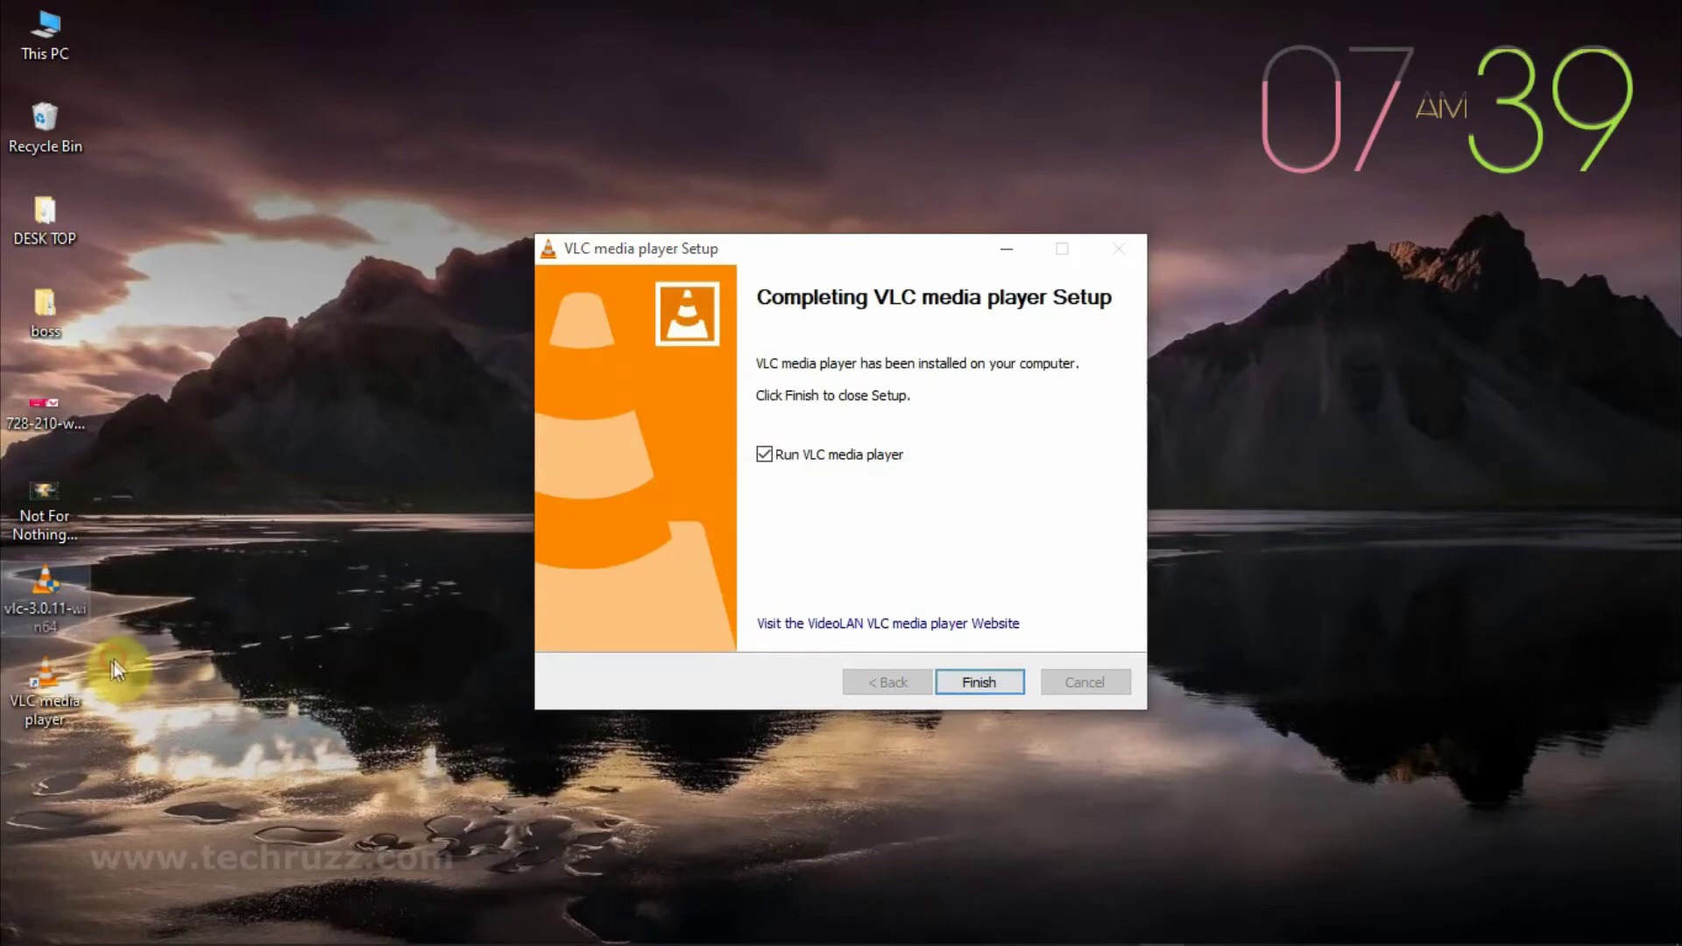
click(237, 718)
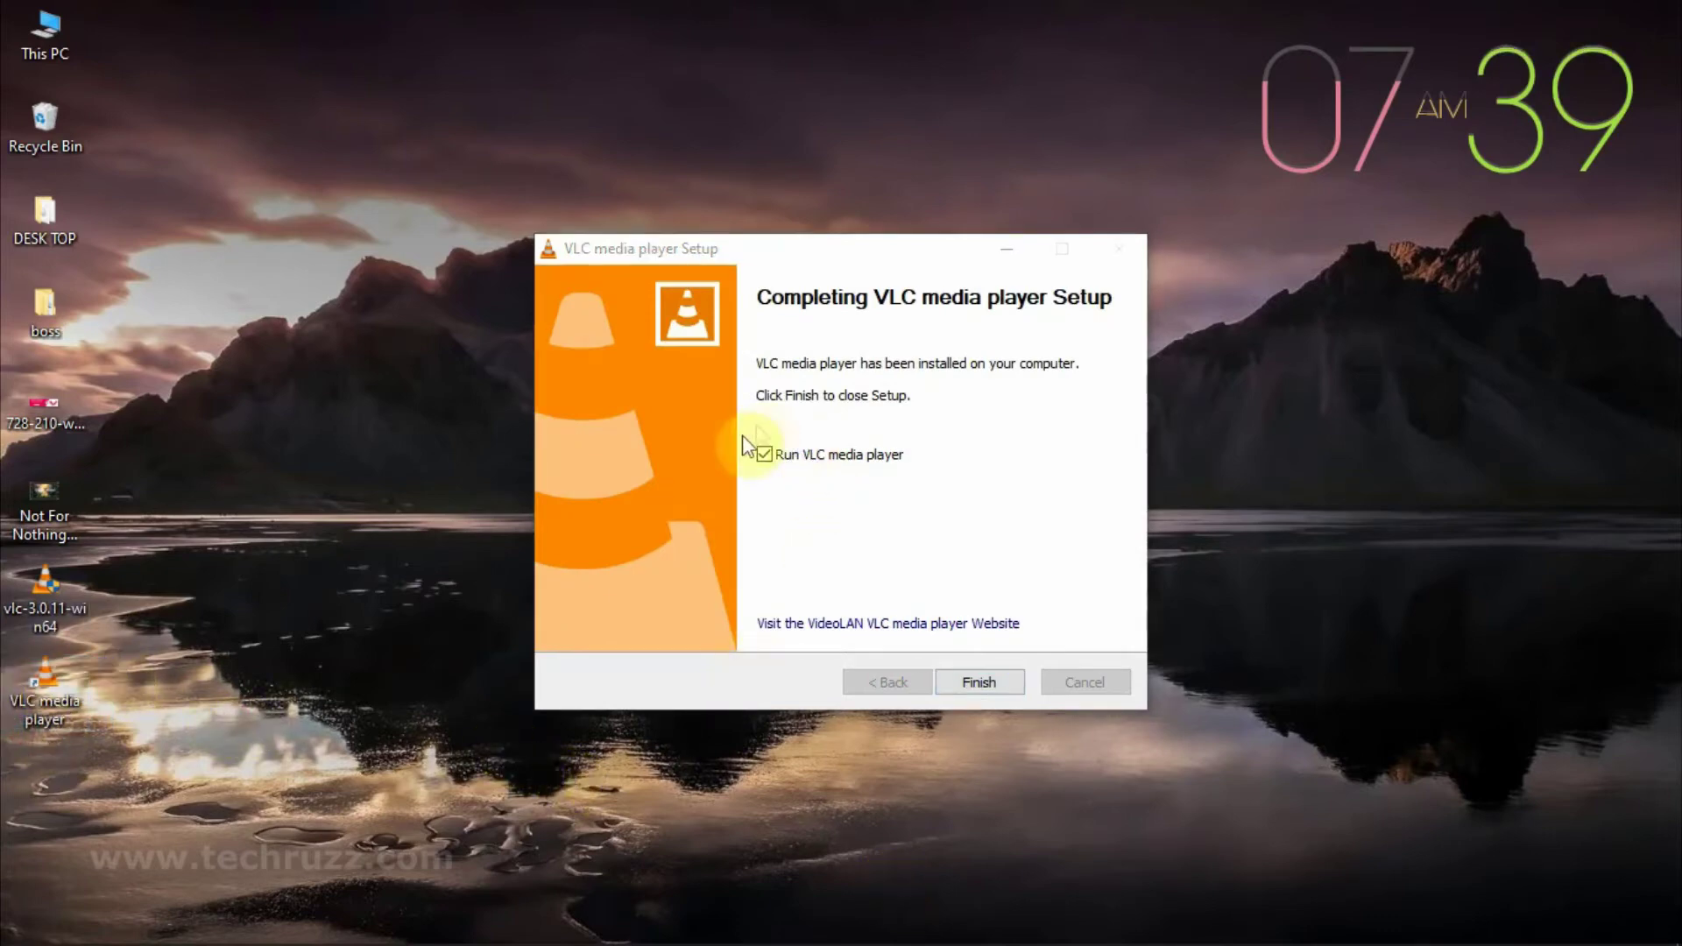
click(985, 687)
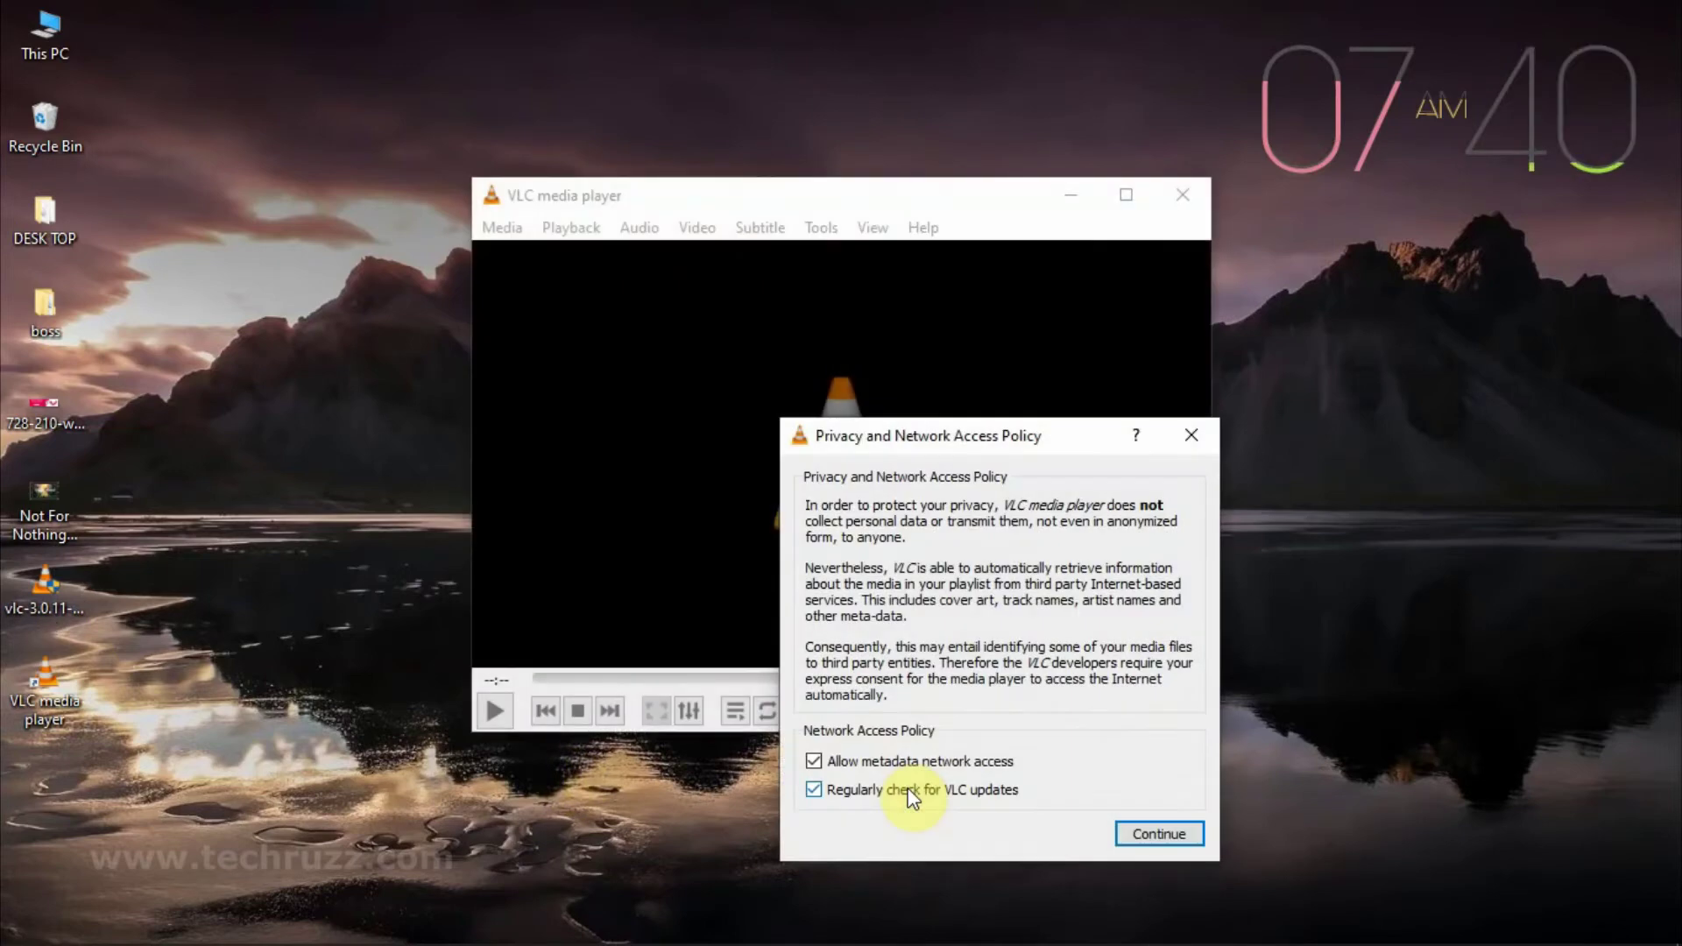
click(1154, 833)
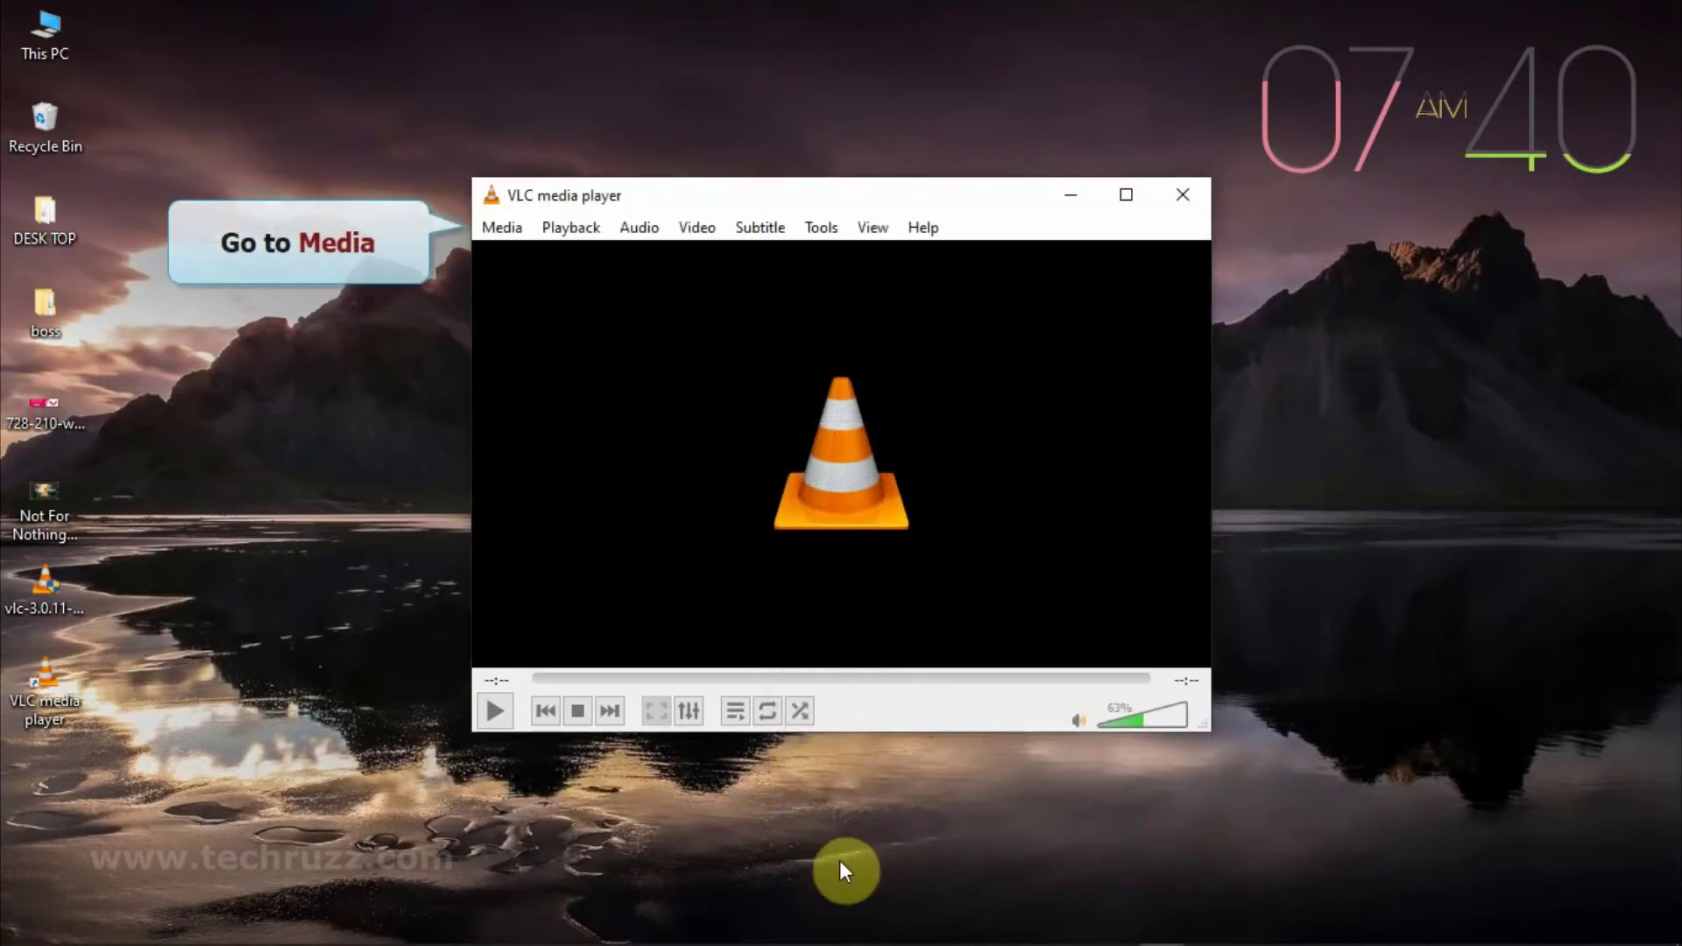
- Add the "Not For Nothing" video from the Desktop as the Convert / Save source and open its conversion settings
click(511, 226)
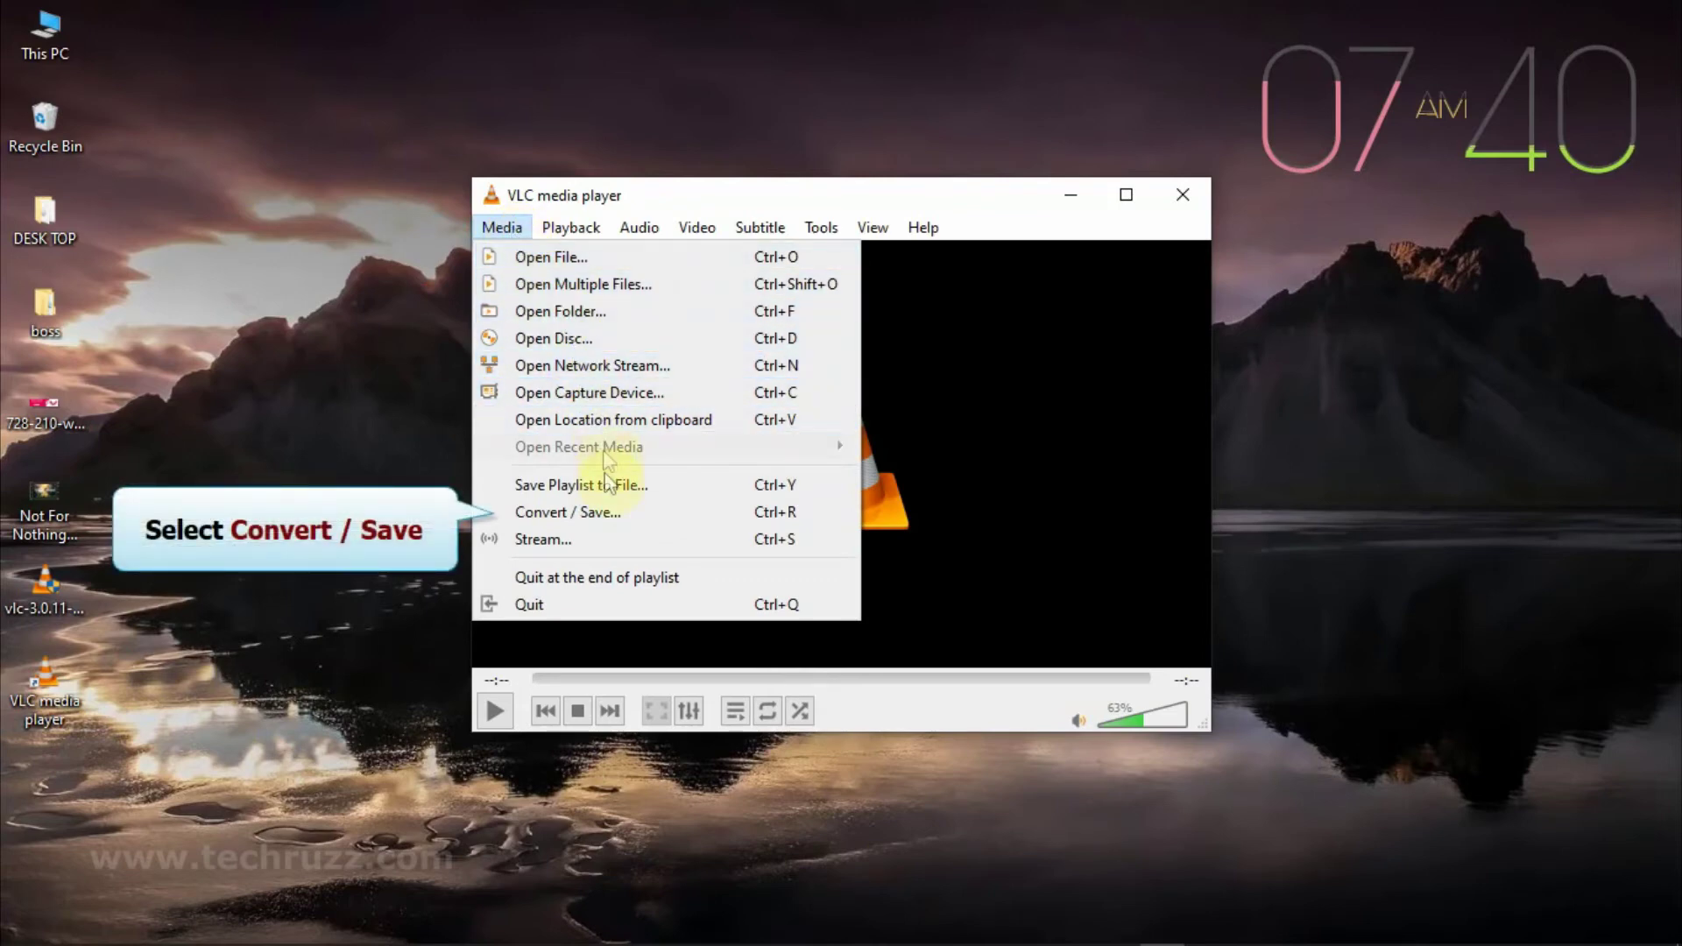
click(592, 515)
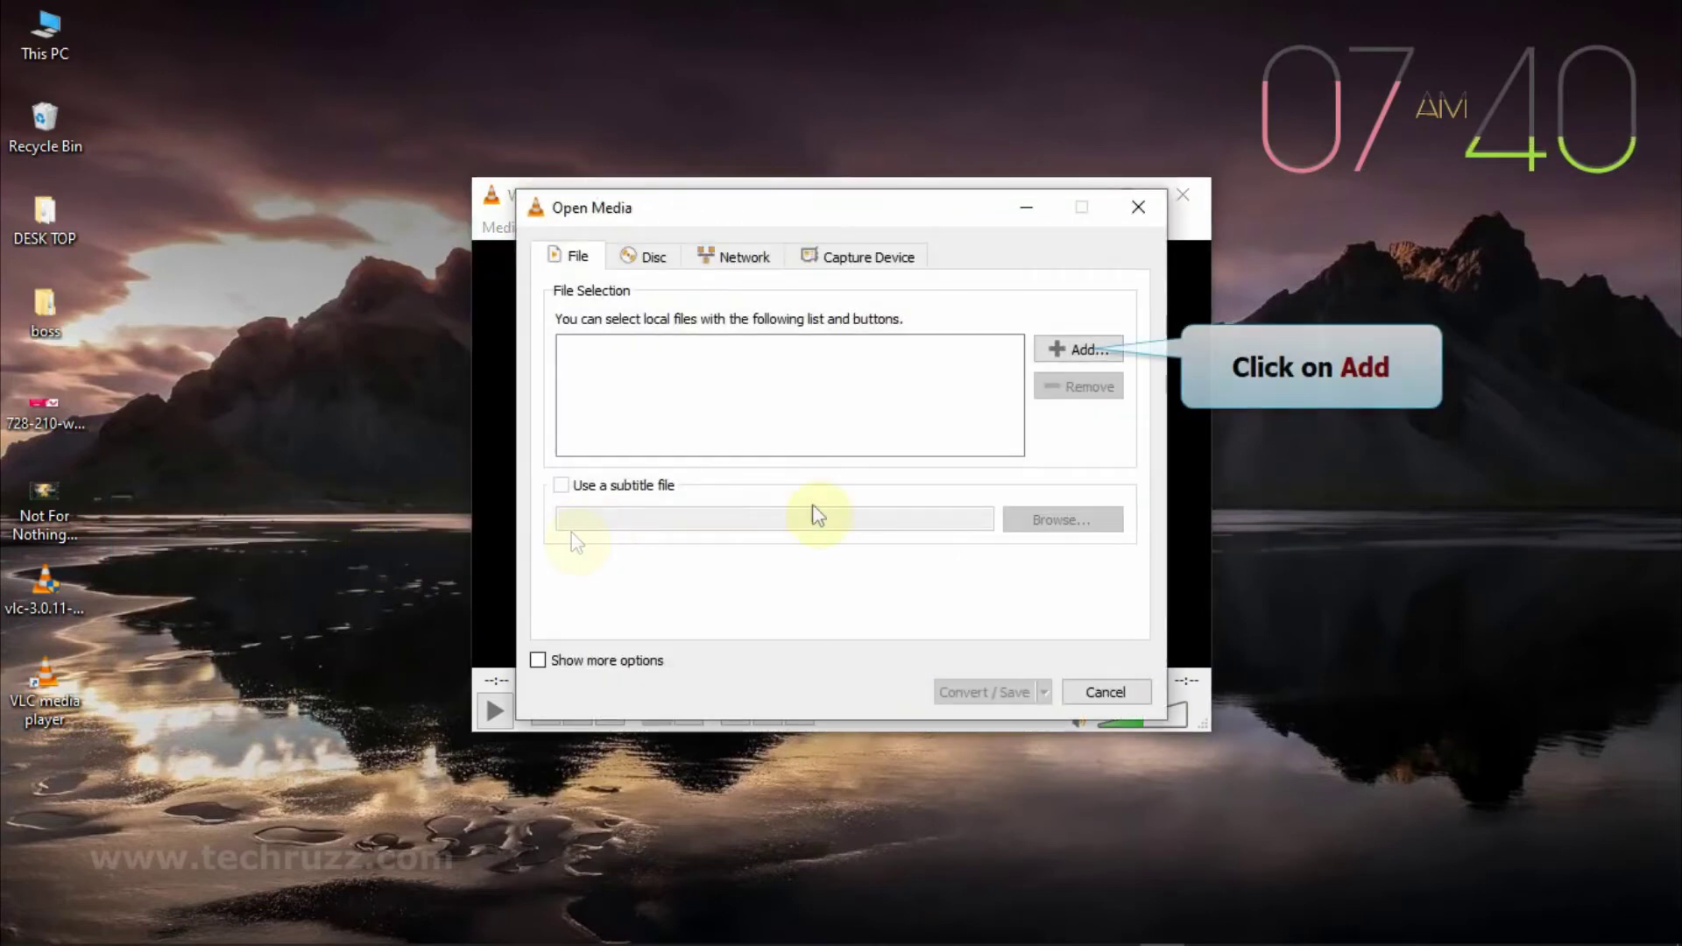
click(1066, 350)
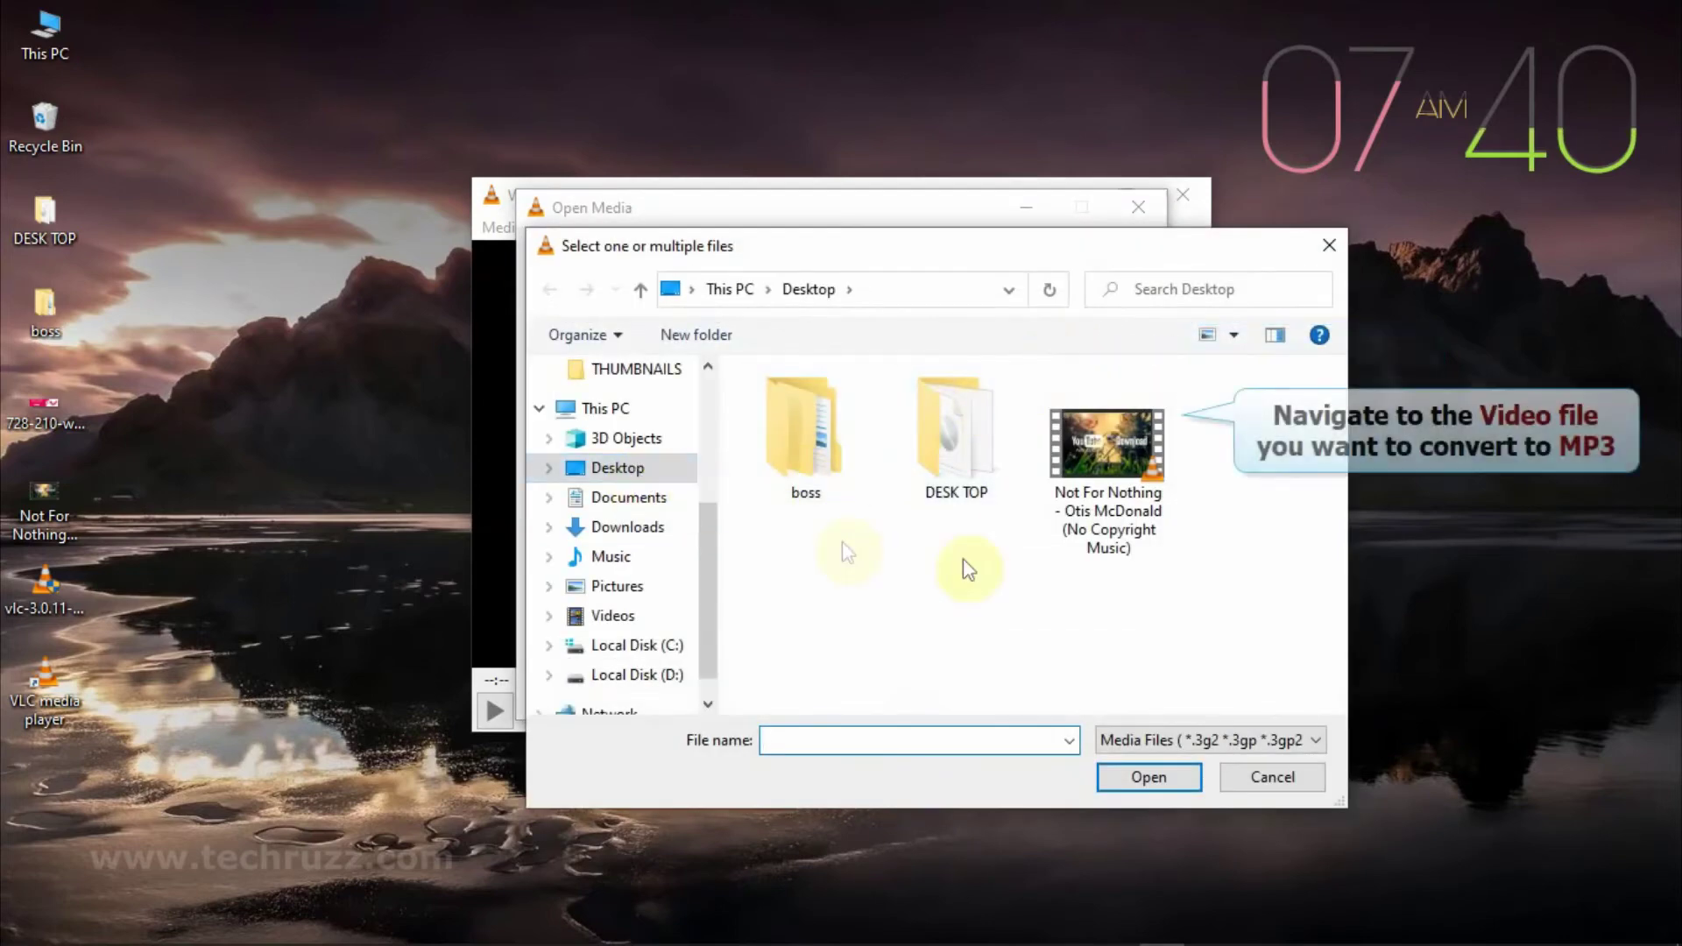
click(1121, 450)
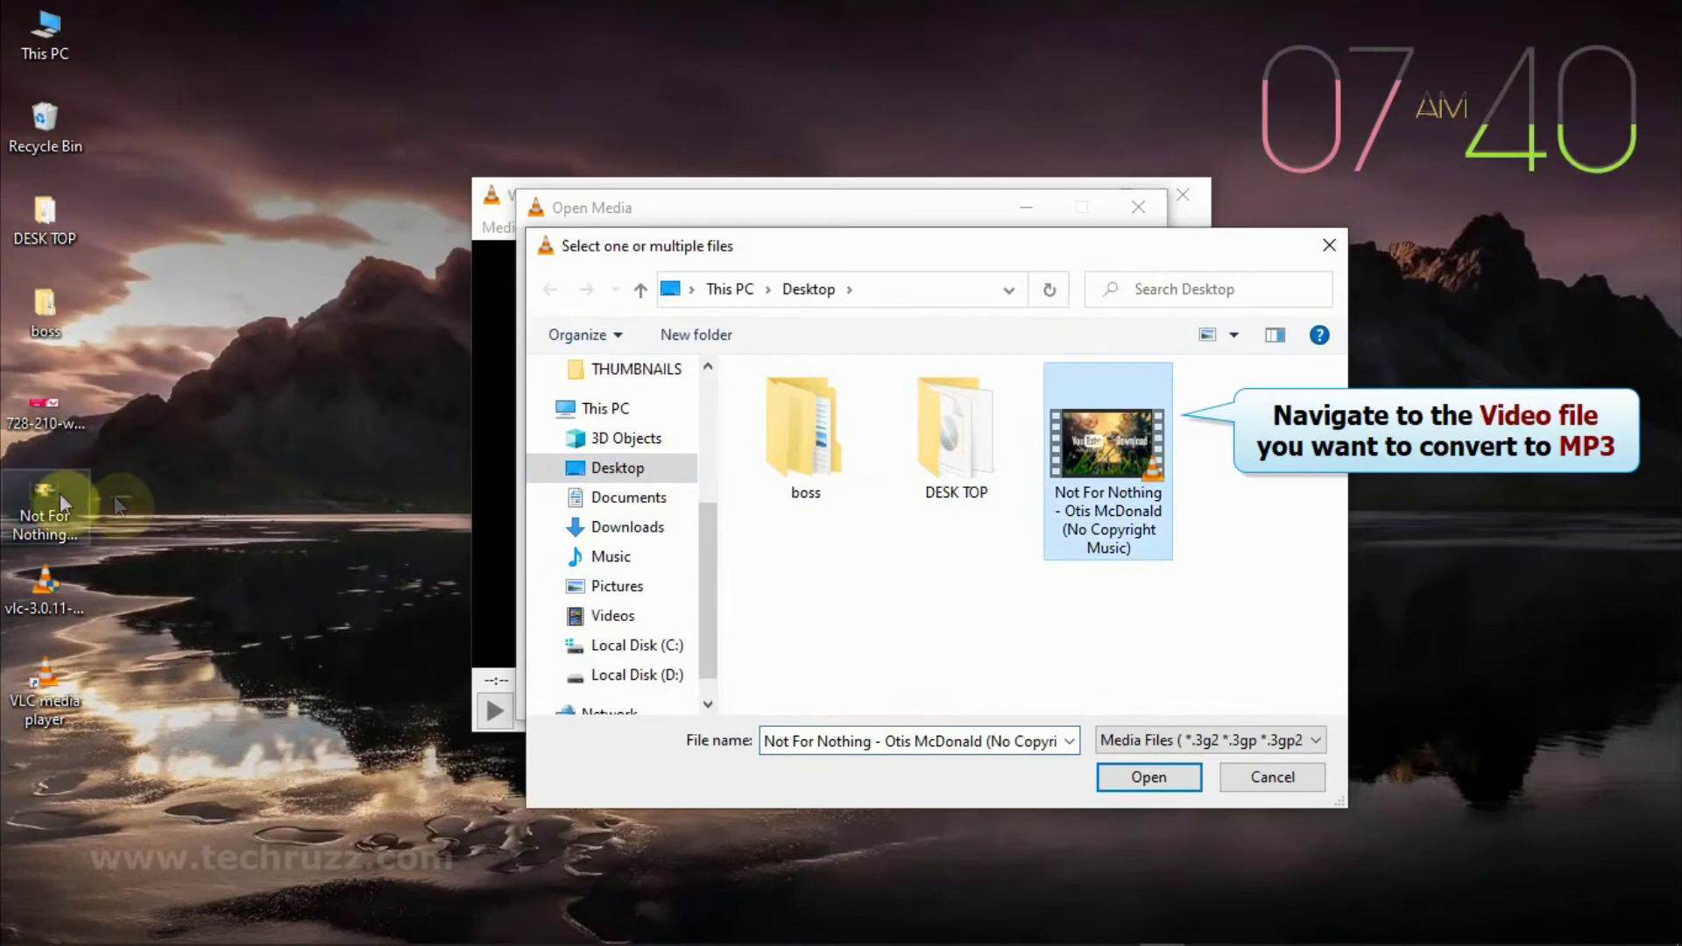
click(1156, 784)
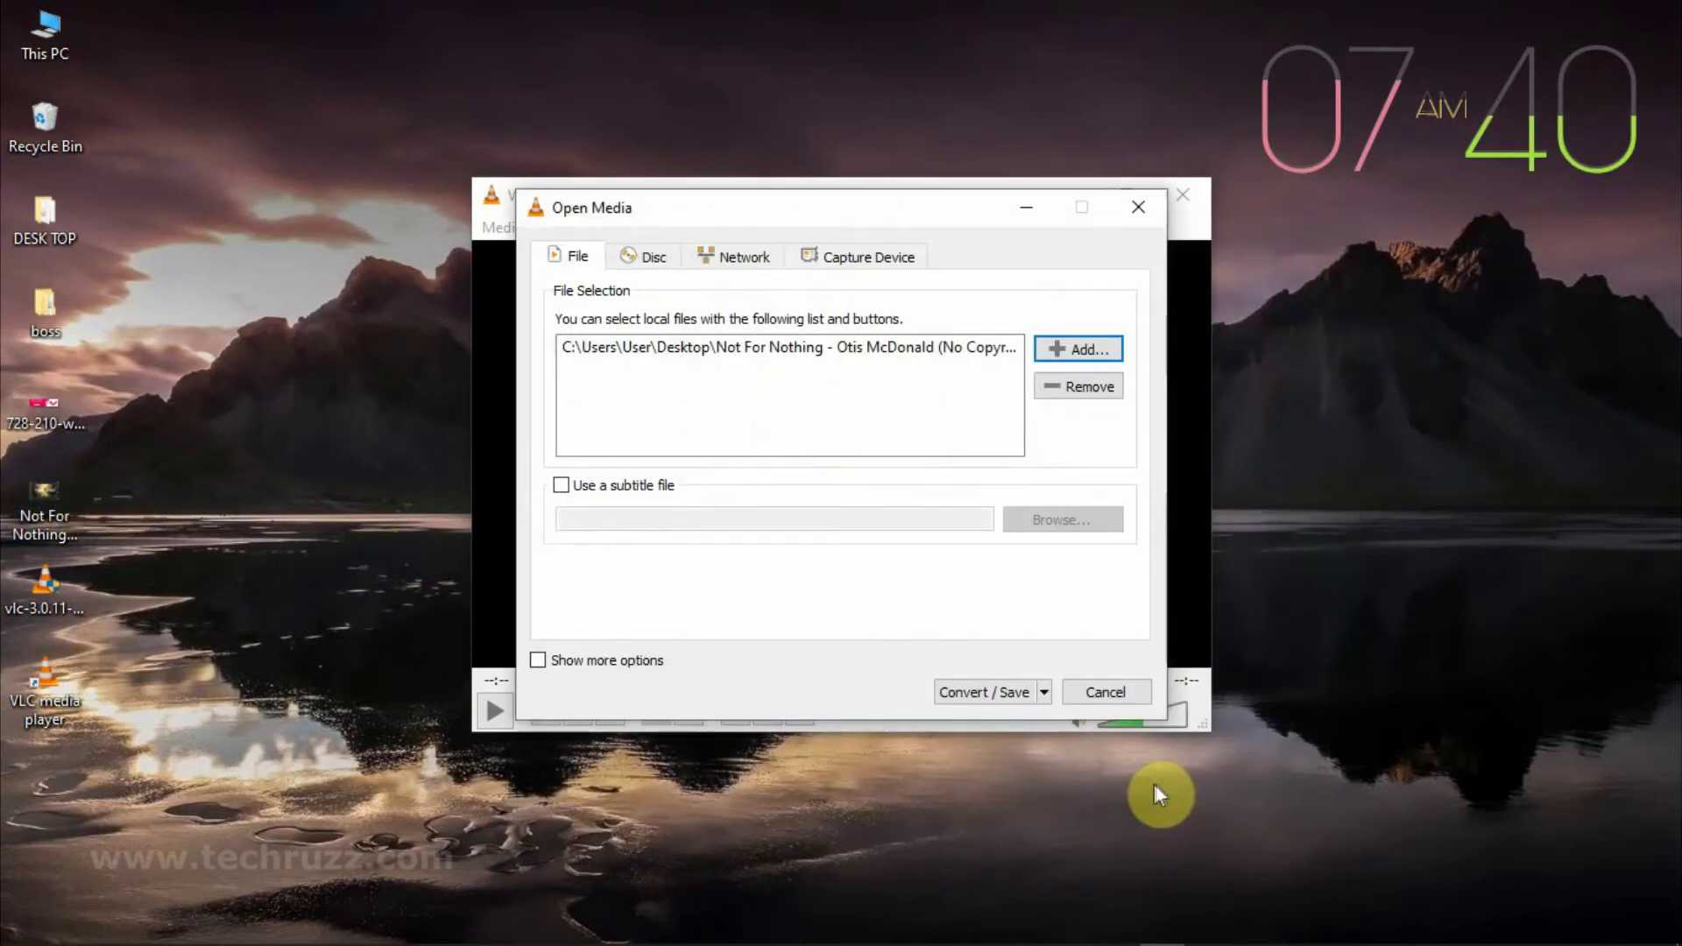
click(964, 692)
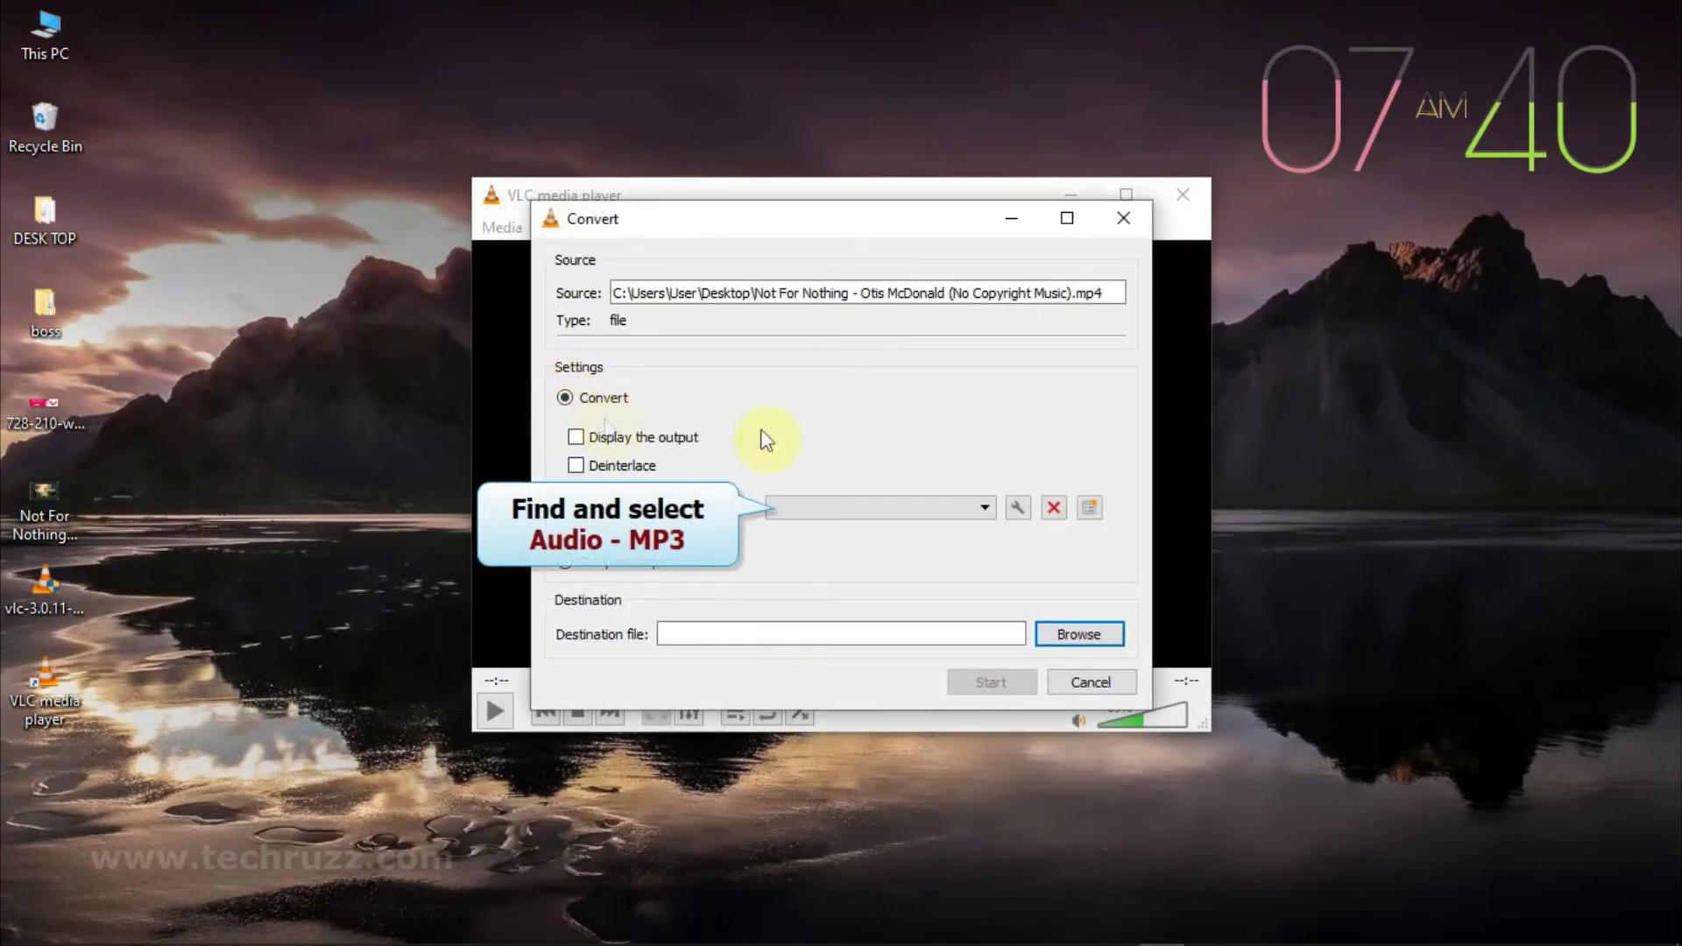
- Choose the Audio - MP3 profile for the conversion
click(986, 509)
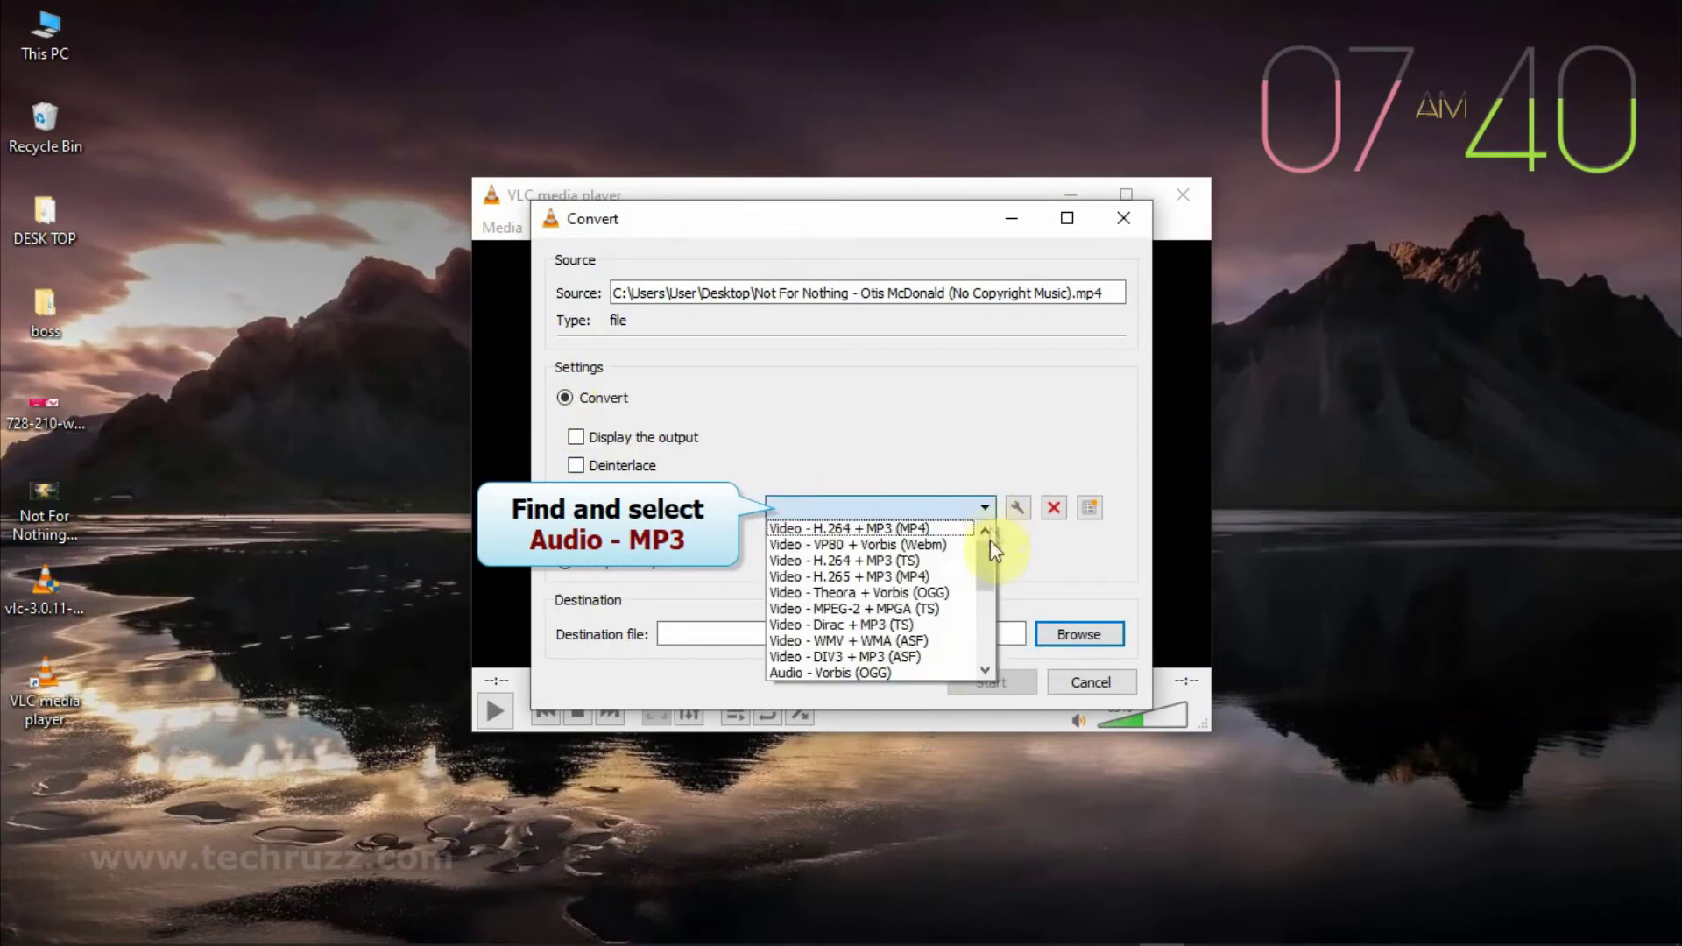
drag(988, 573, 987, 593)
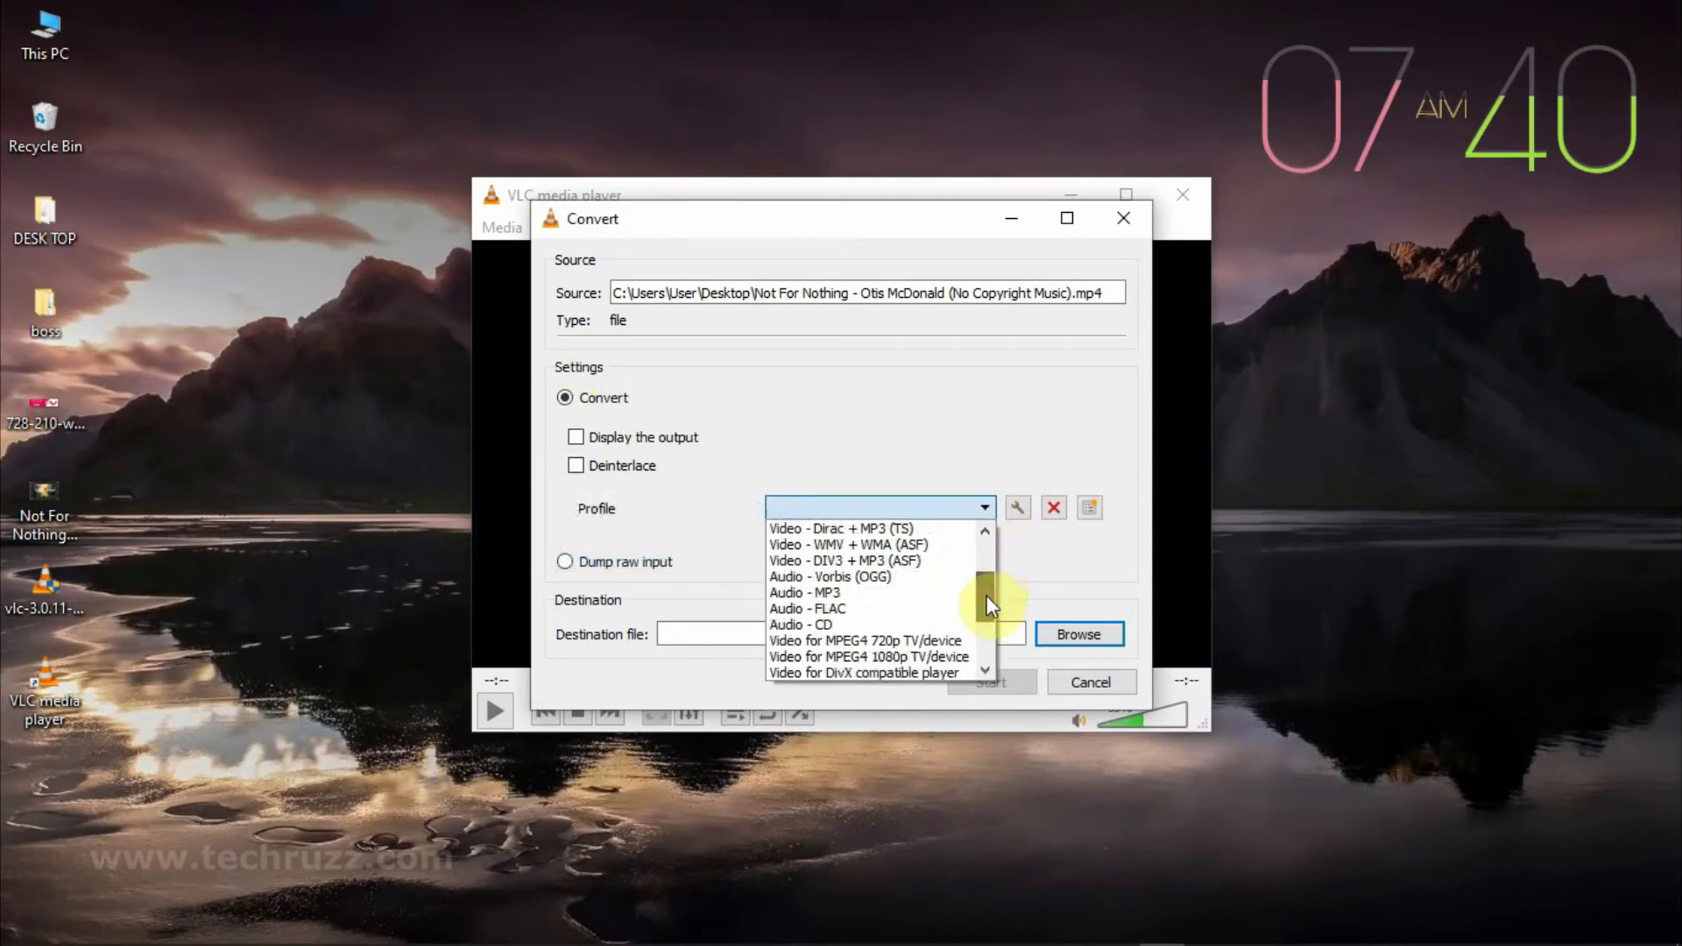
click(832, 595)
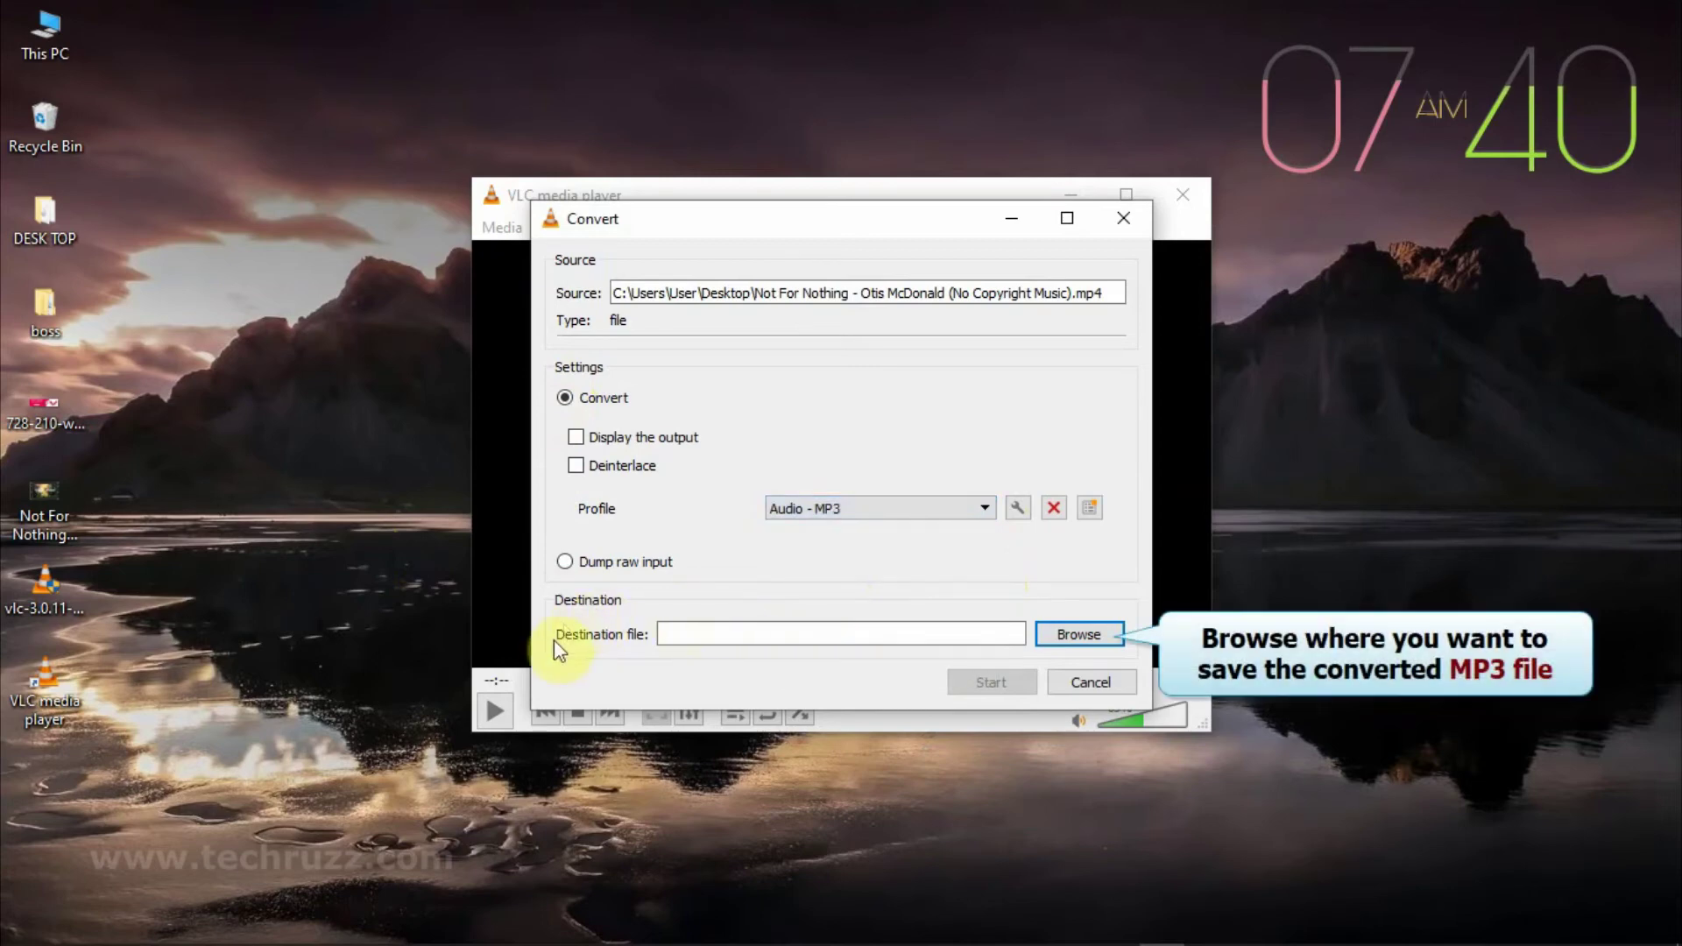
- Set the destination to an MP3 file on the Desktop, appending 2 to the suggested file name, and start the conversion
click(1078, 633)
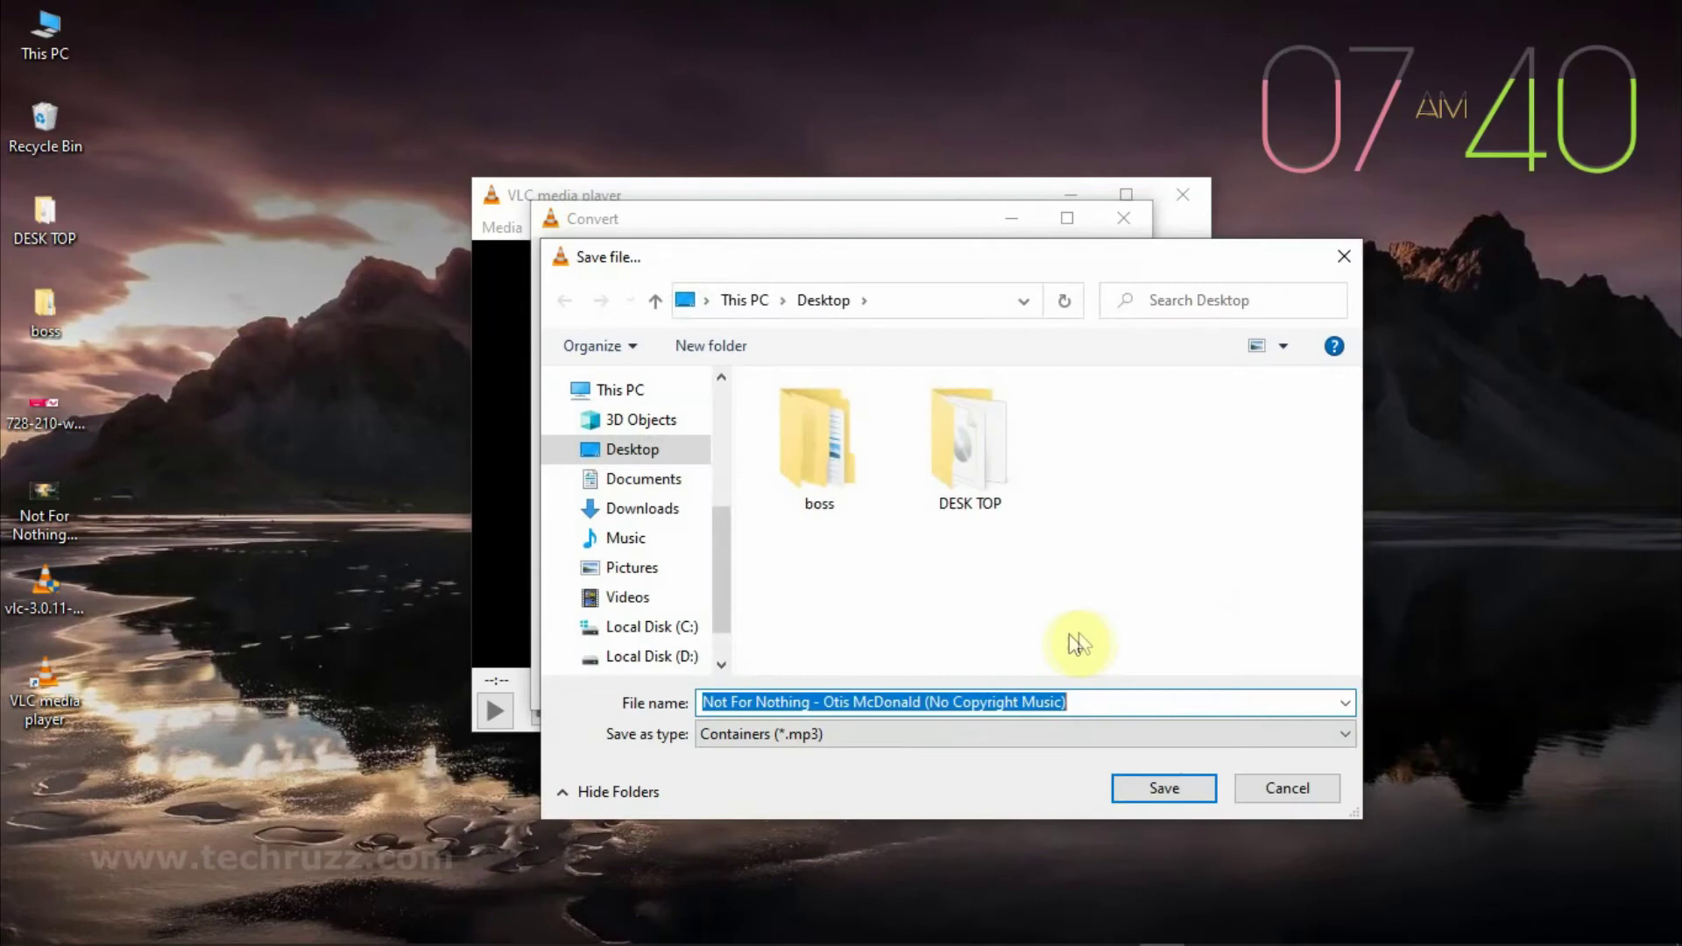
click(638, 448)
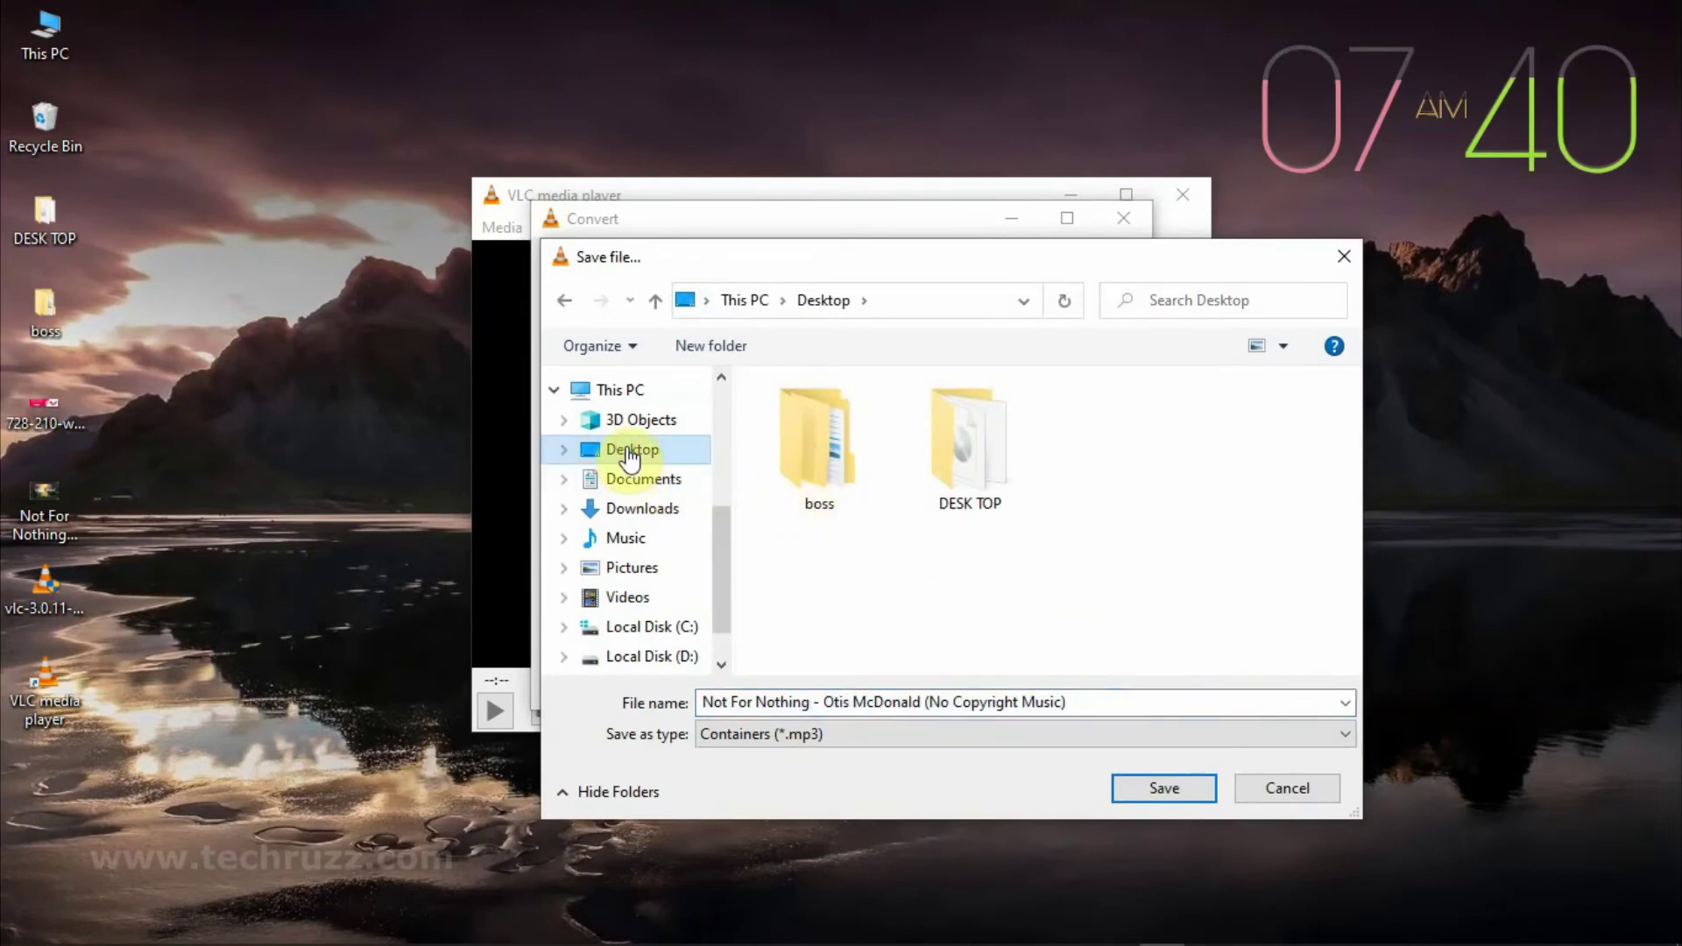
click(1085, 704)
click(1103, 701)
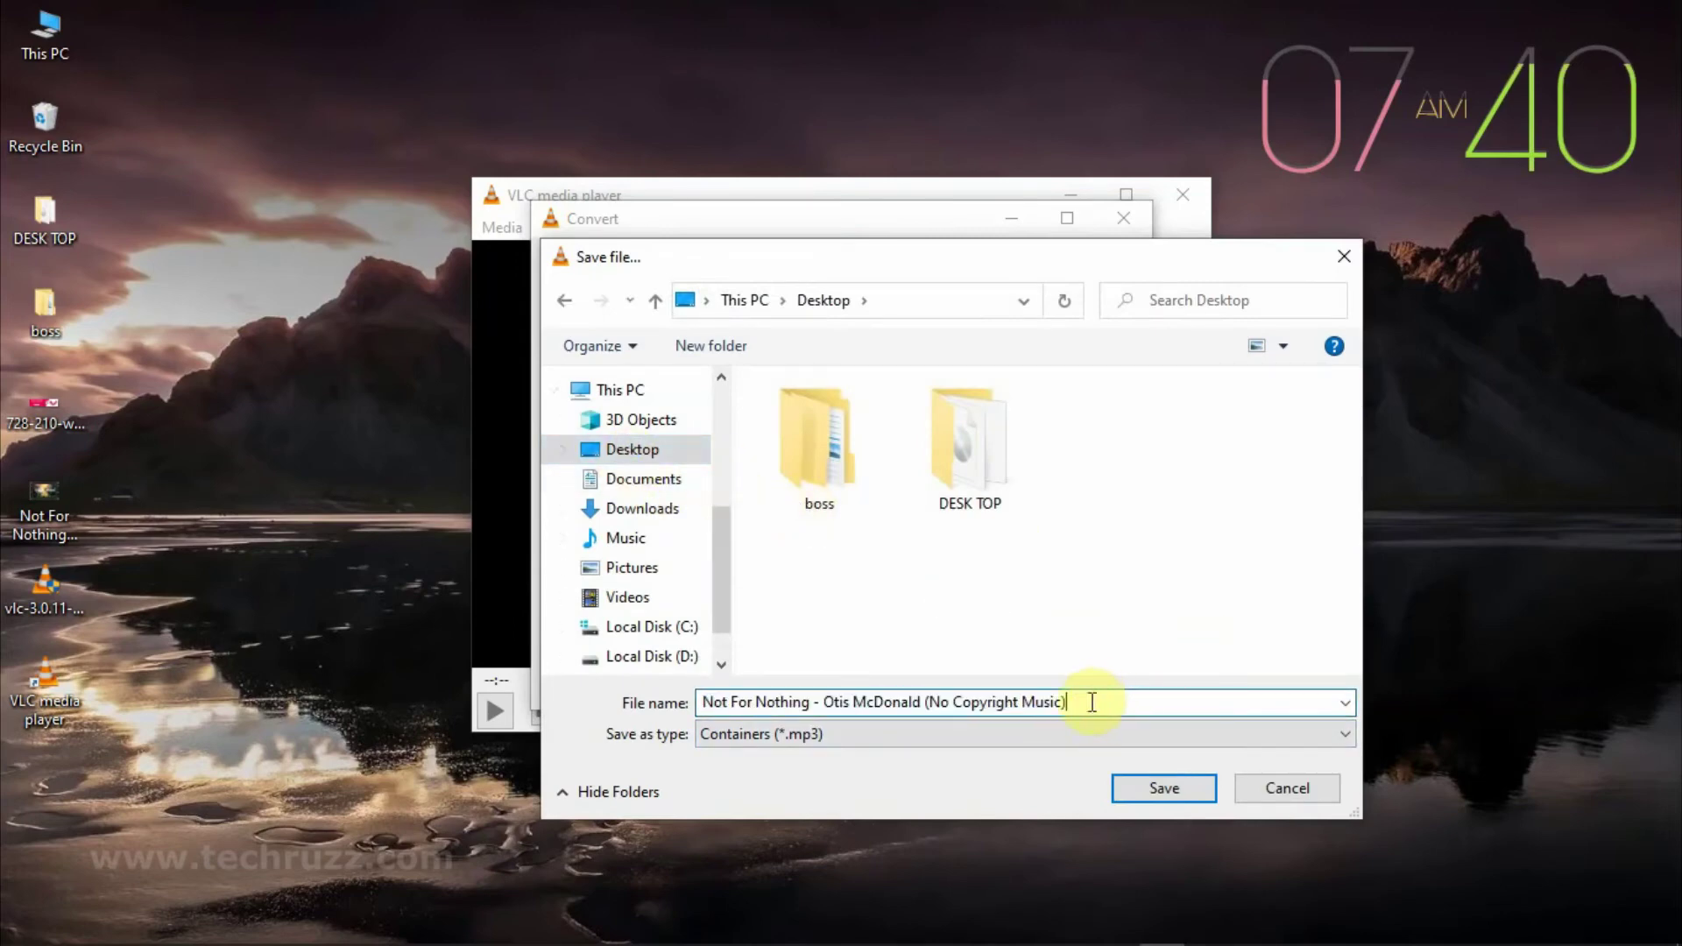
text(2)
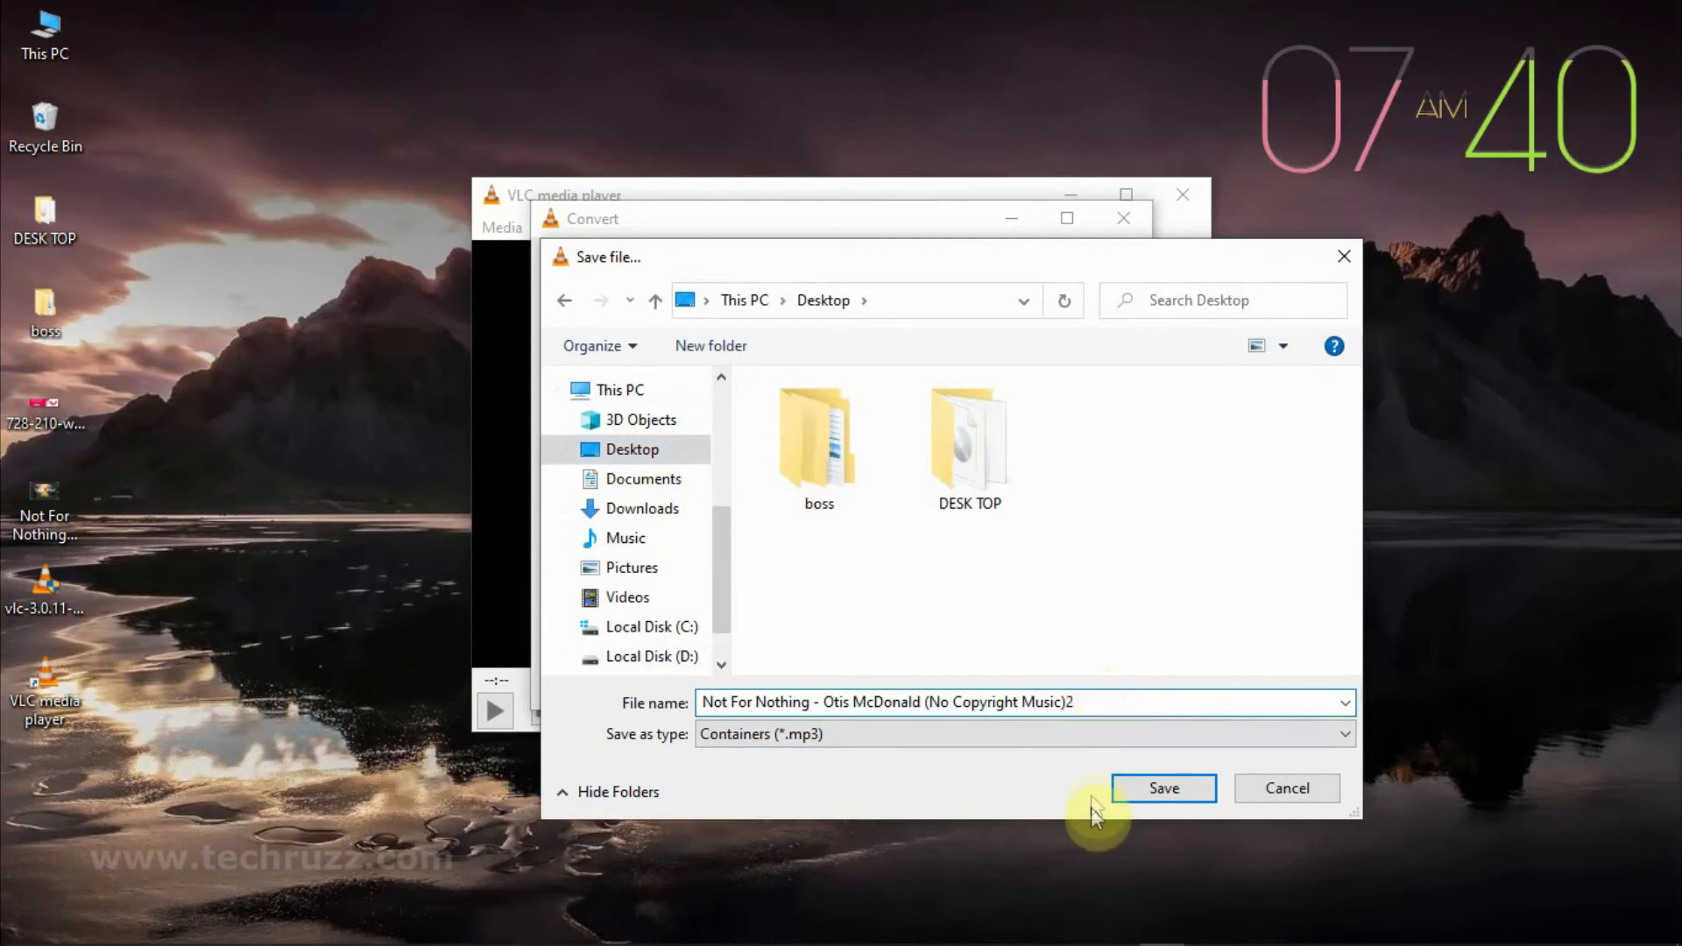
click(1165, 790)
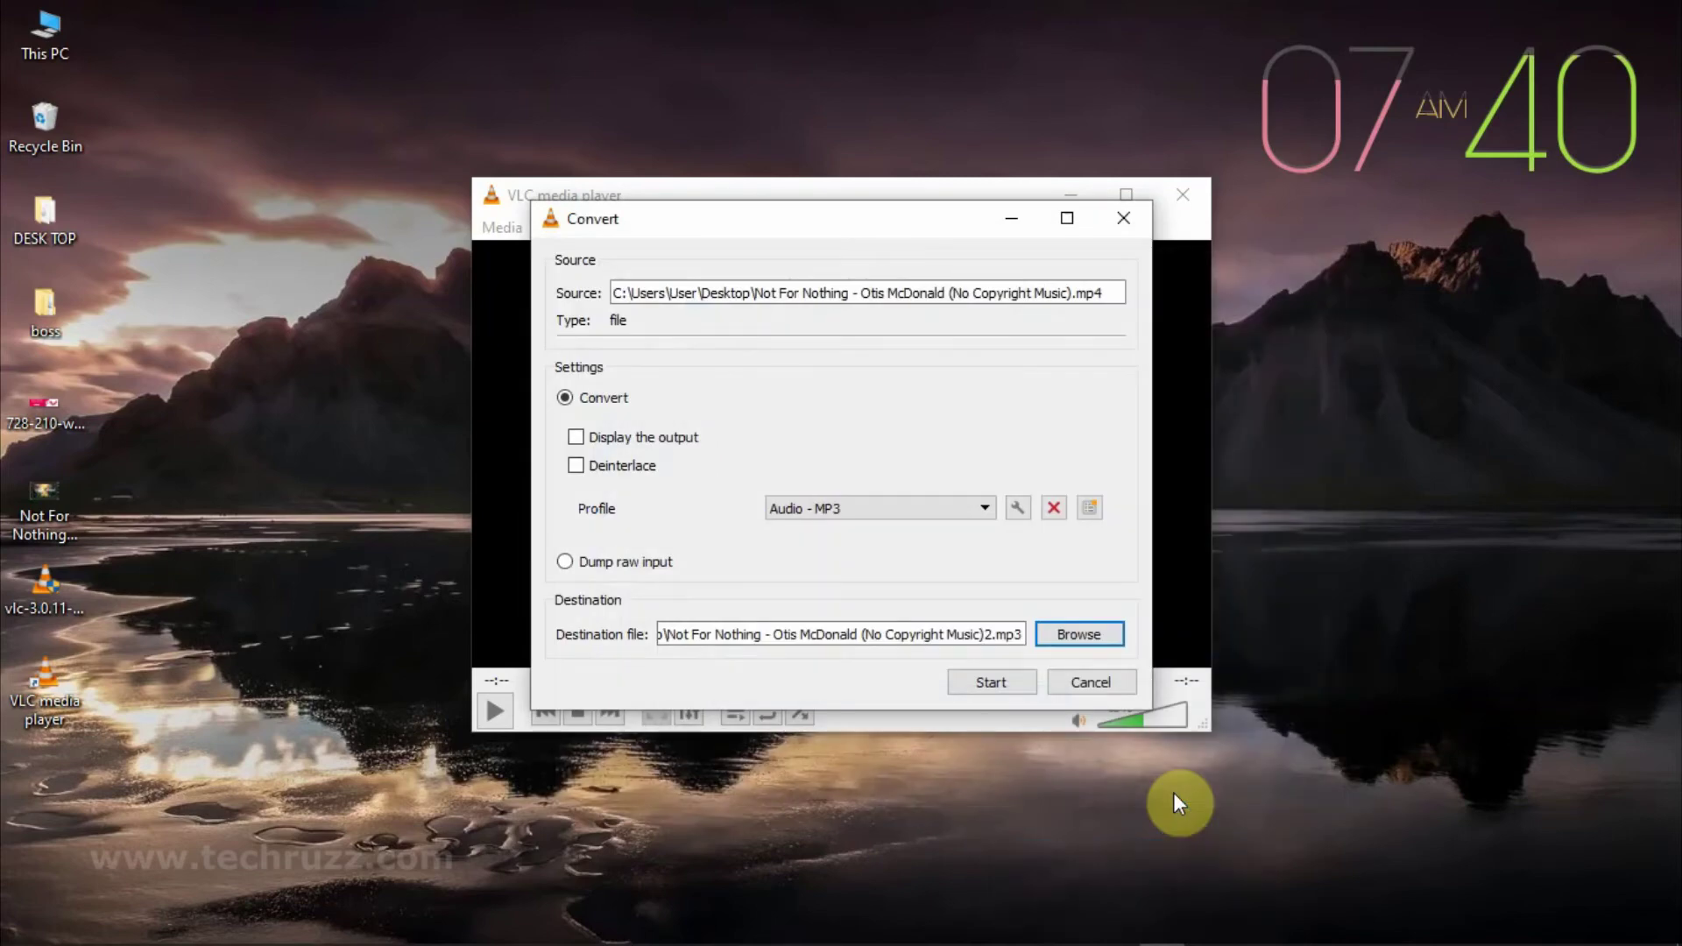
click(1007, 688)
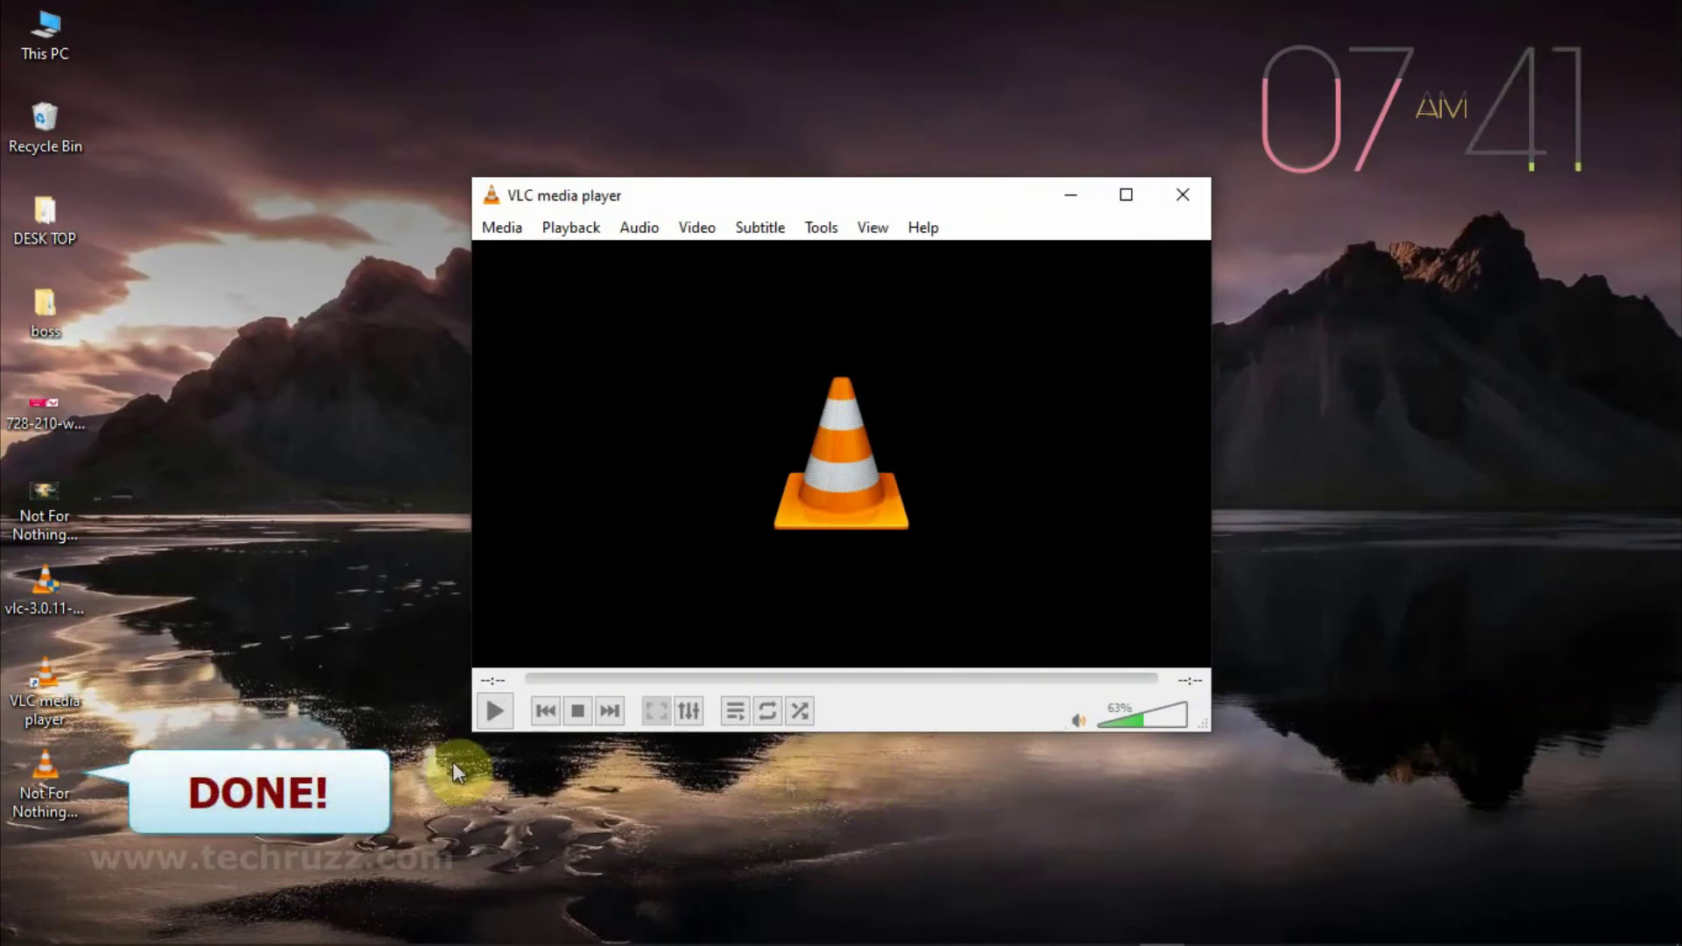
- Select the converted "Not For Nothing" file on the desktop and close the VLC media player window
click(88, 782)
click(88, 782)
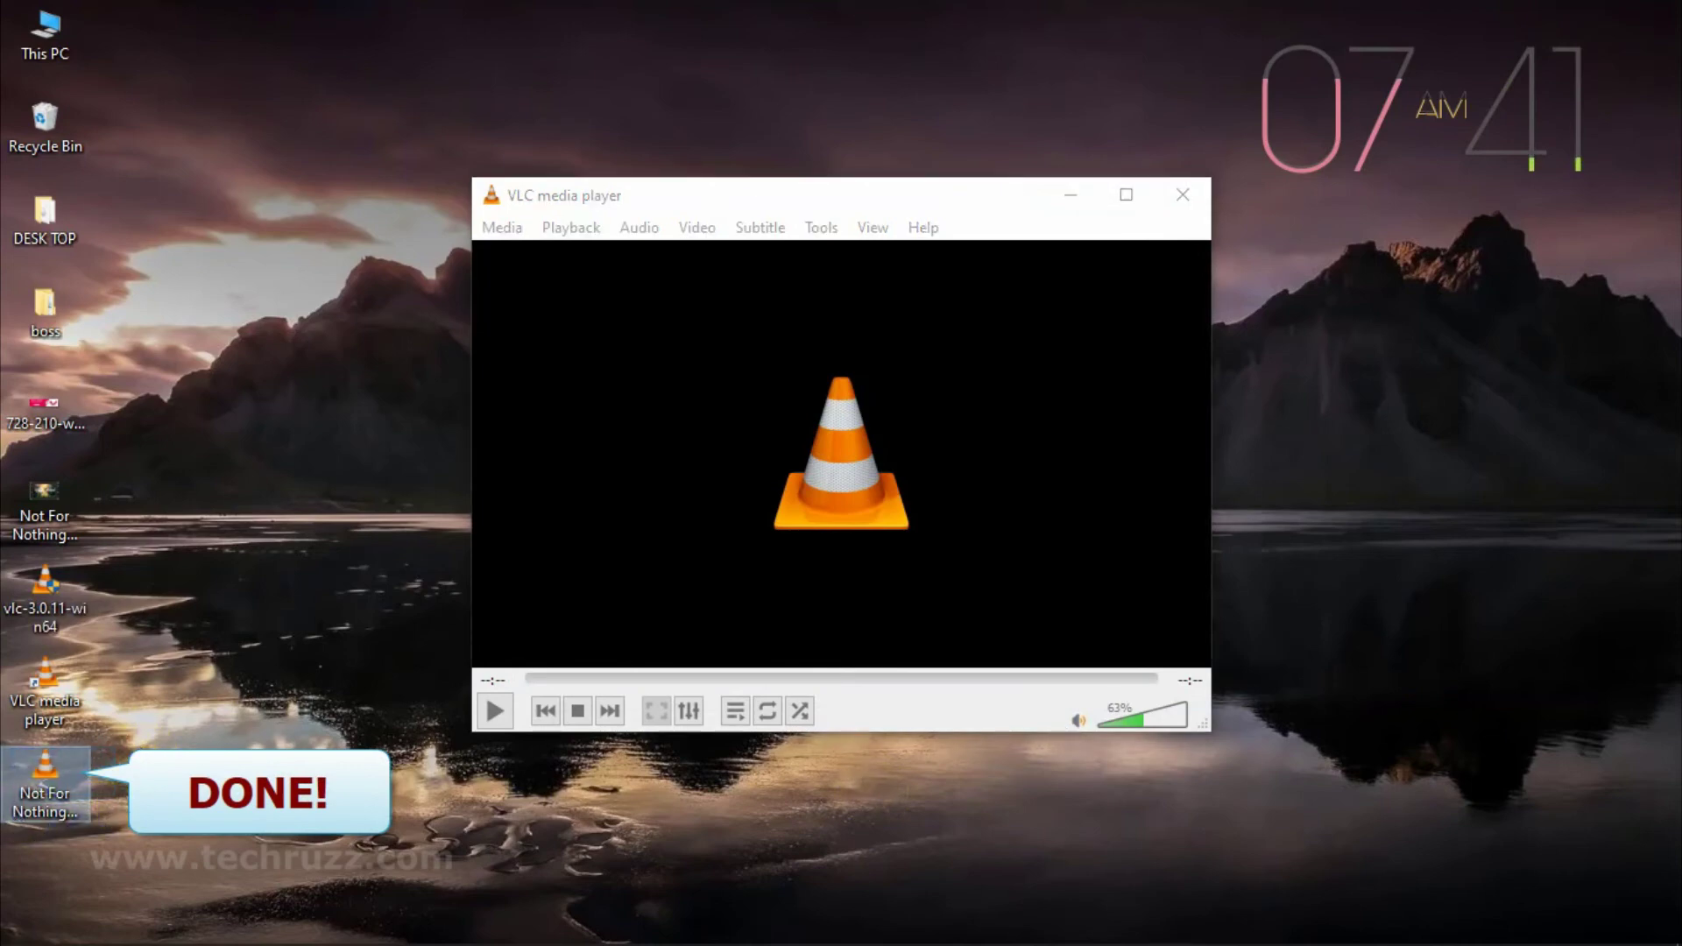
click(1183, 194)
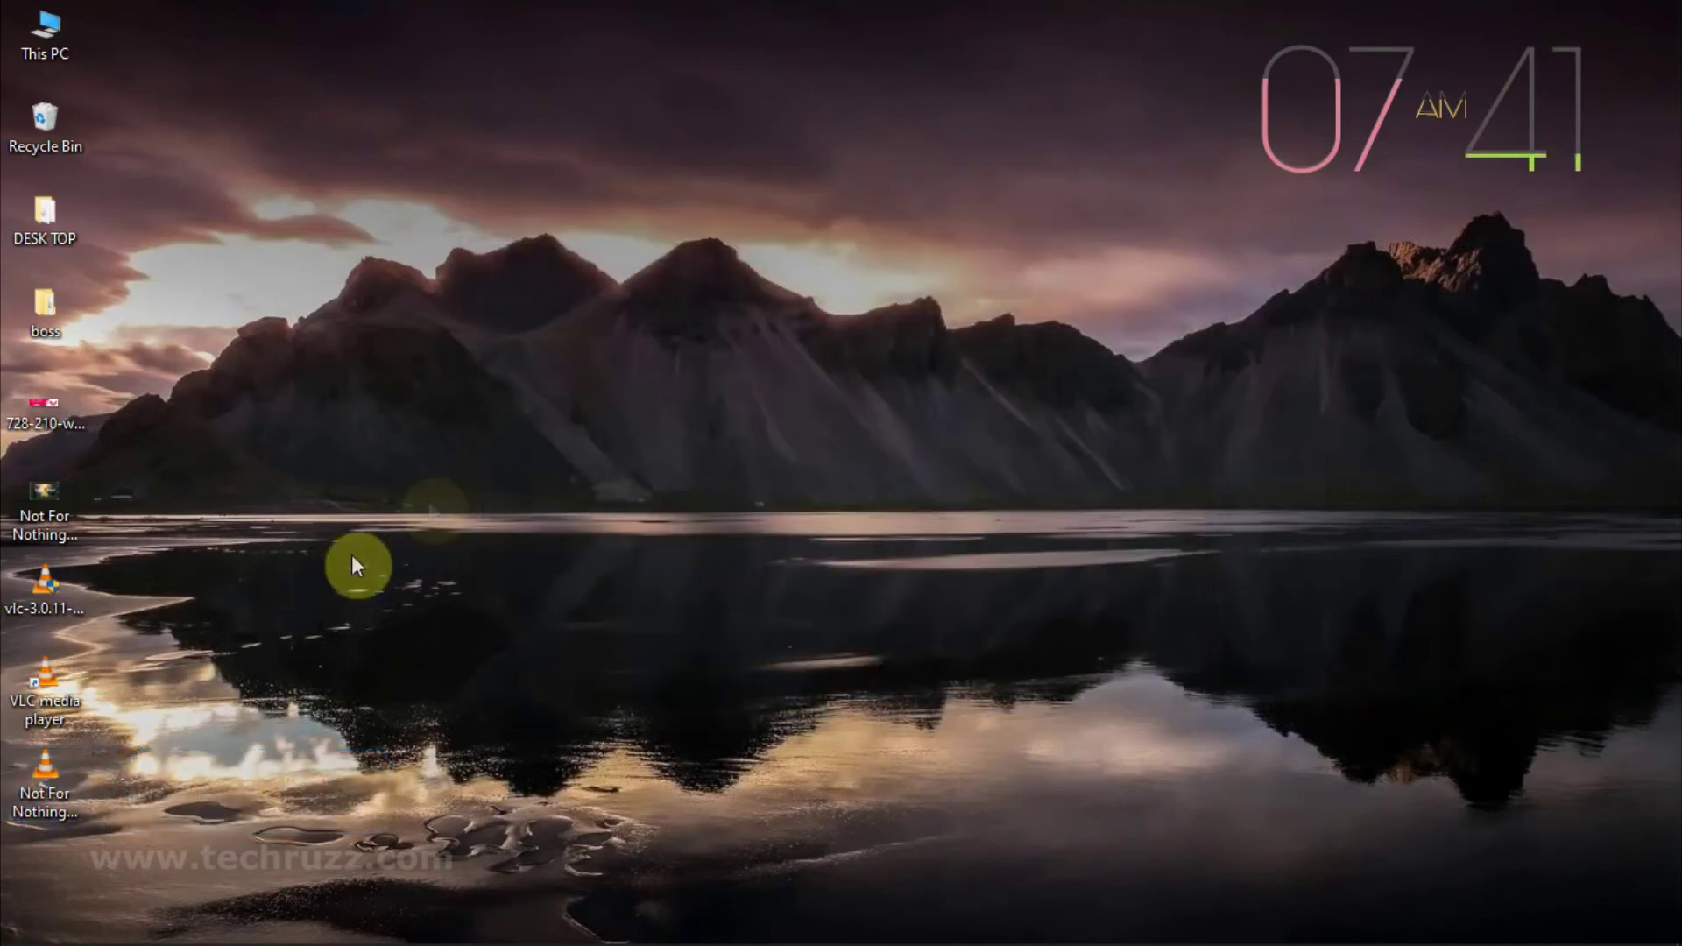
- Check the file type of the converted "Not For Nothing" file in its properties, and close the properties window
drag(124, 767, 28, 813)
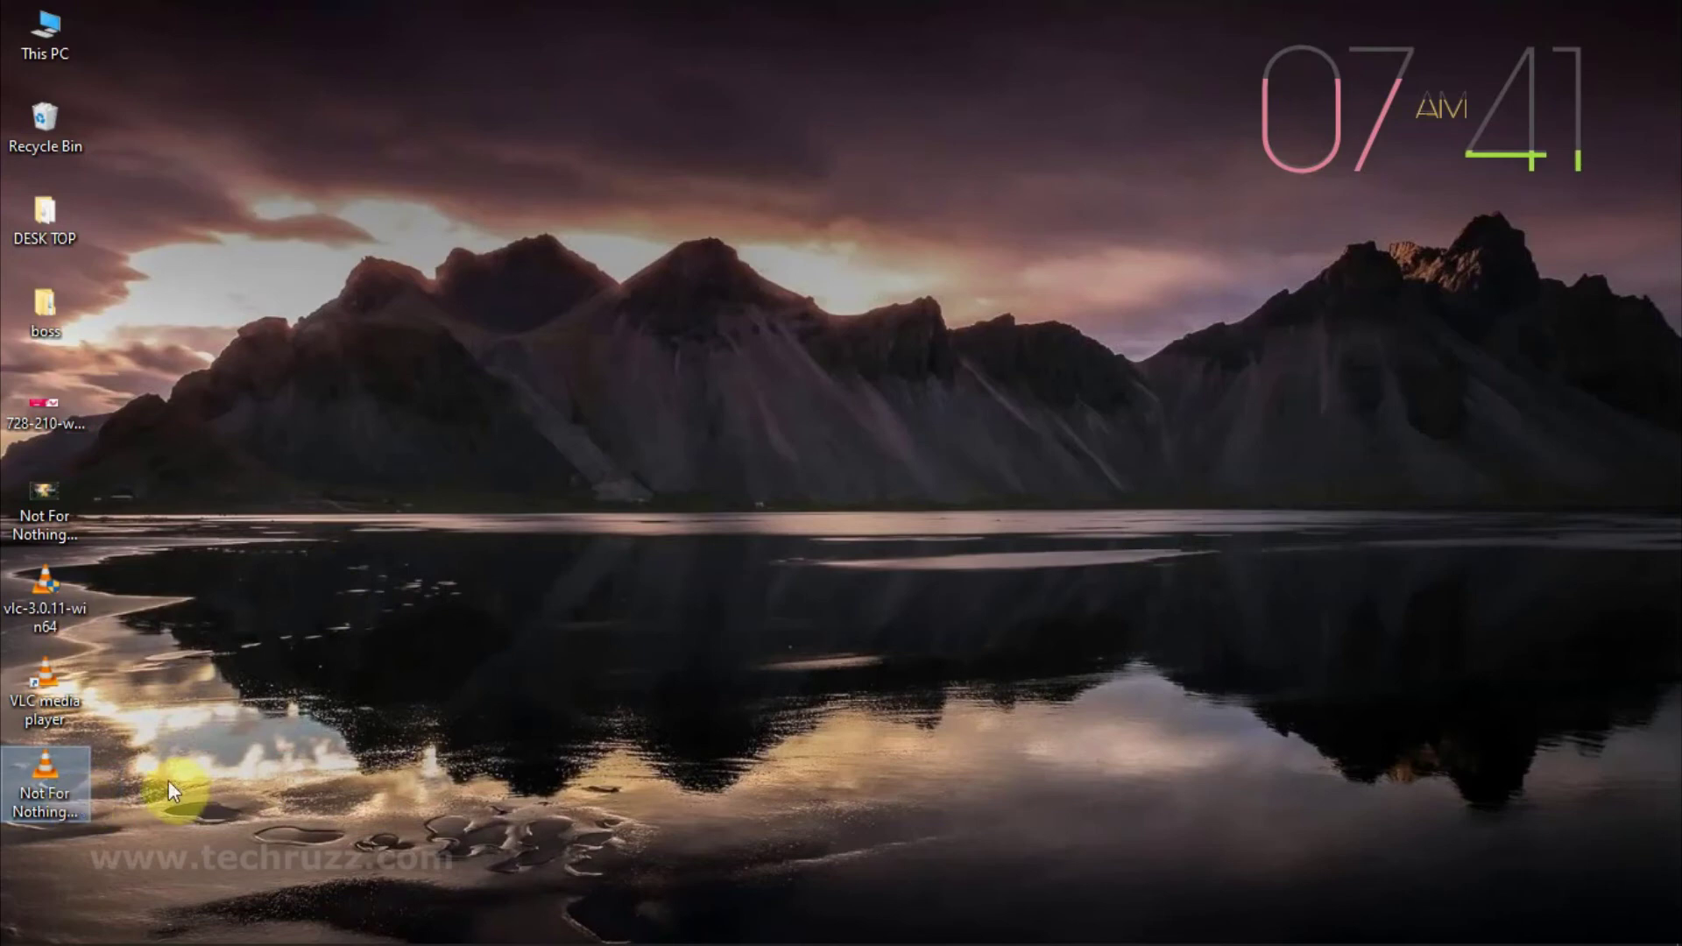
right_click(69, 766)
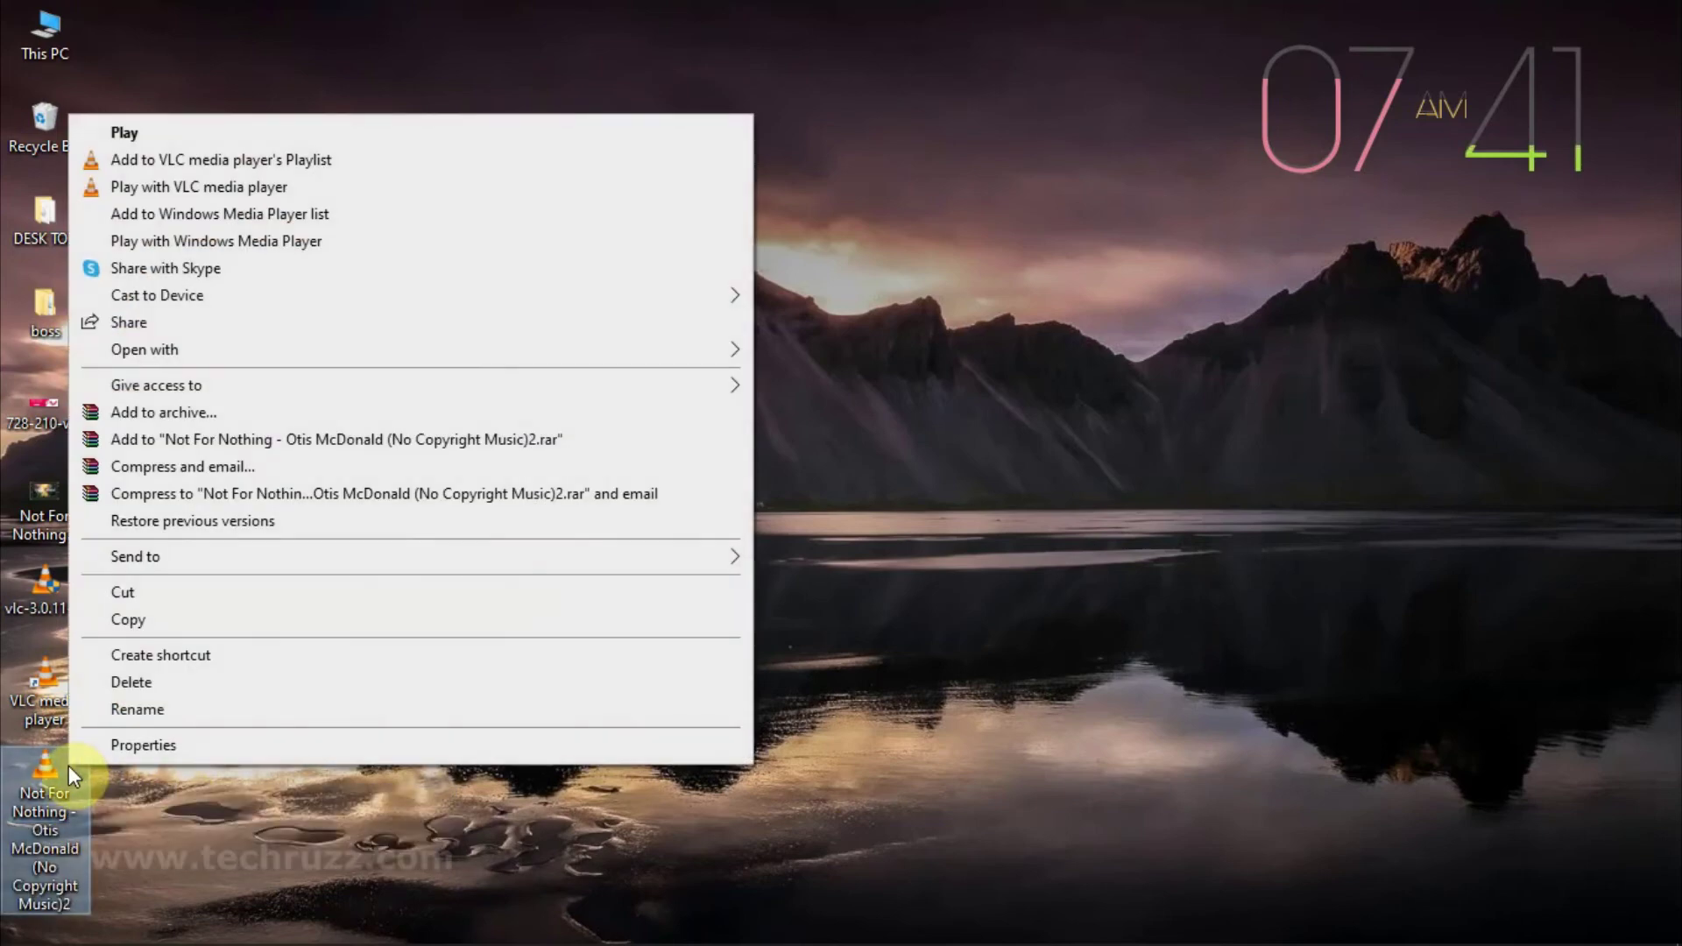
click(213, 747)
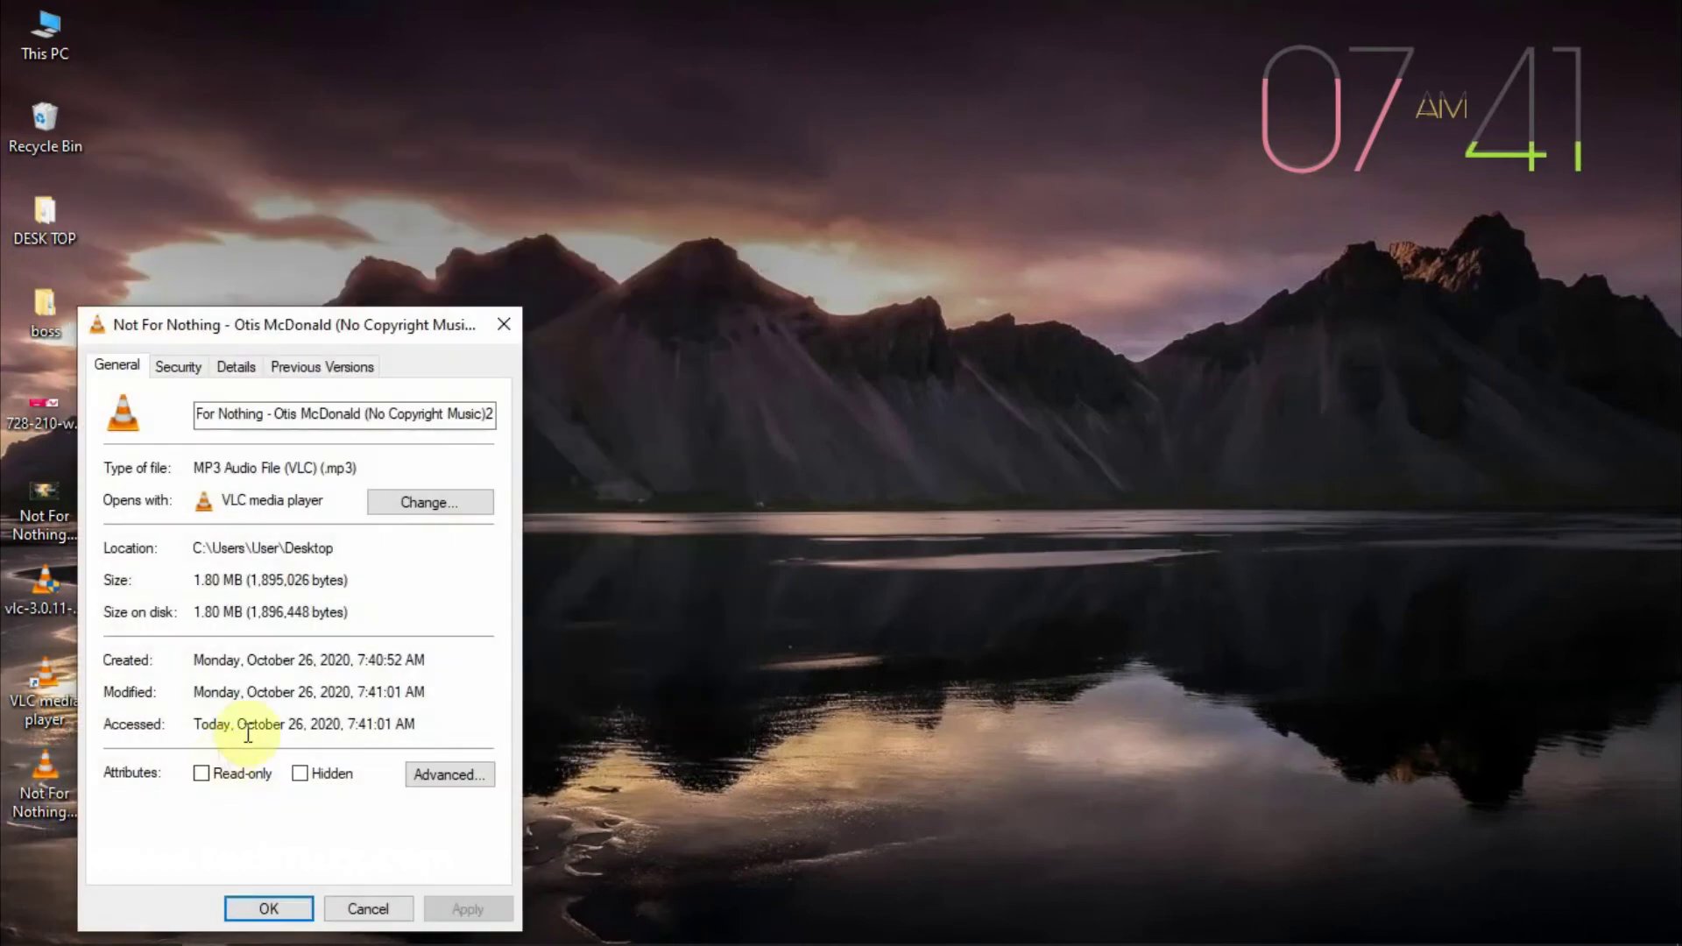
drag(354, 471, 323, 467)
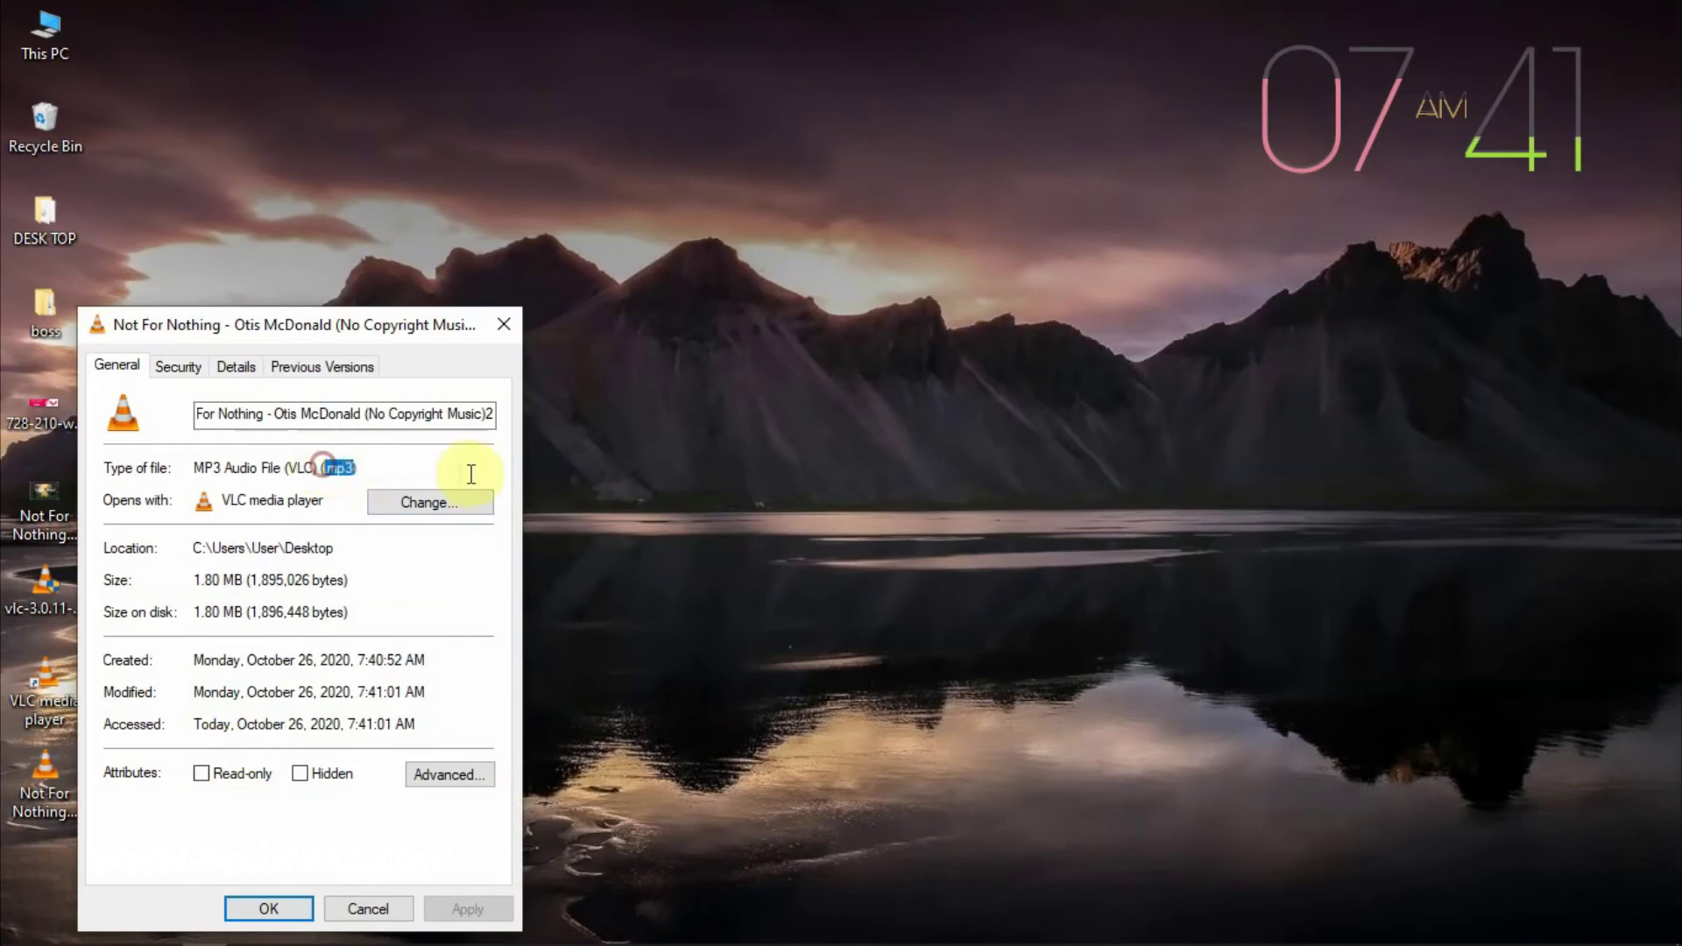
click(504, 323)
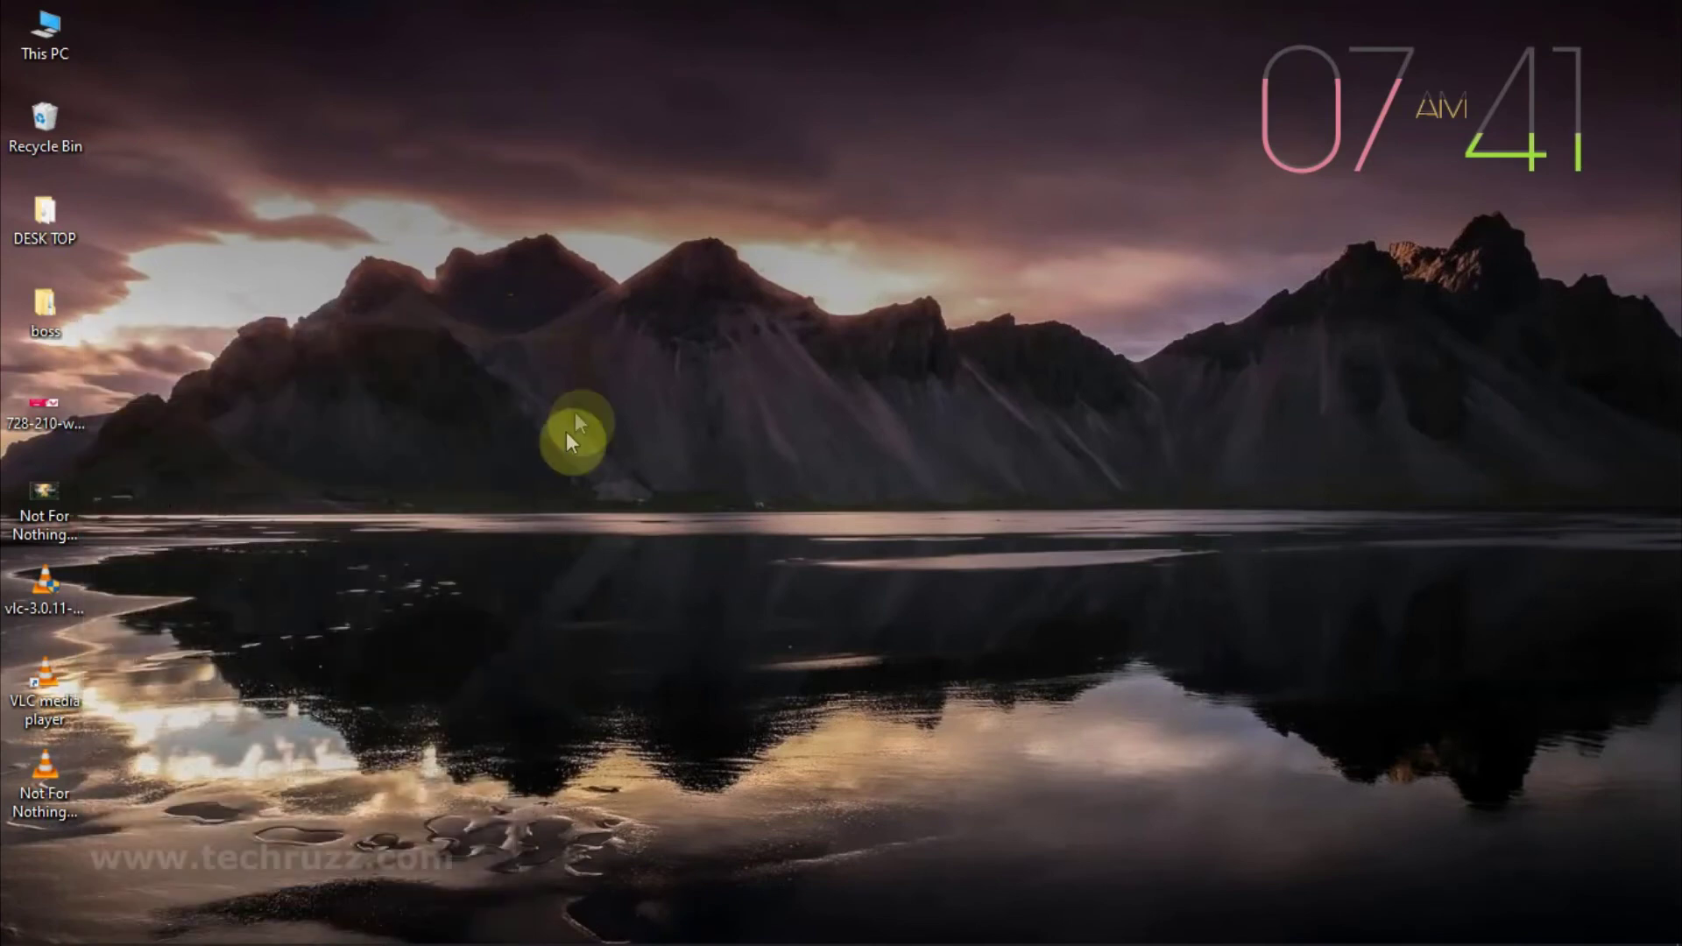
- Play the converted "Not For Nothing" MP3 from the desktop in VLC to check the audio, and close the player
double_click(47, 774)
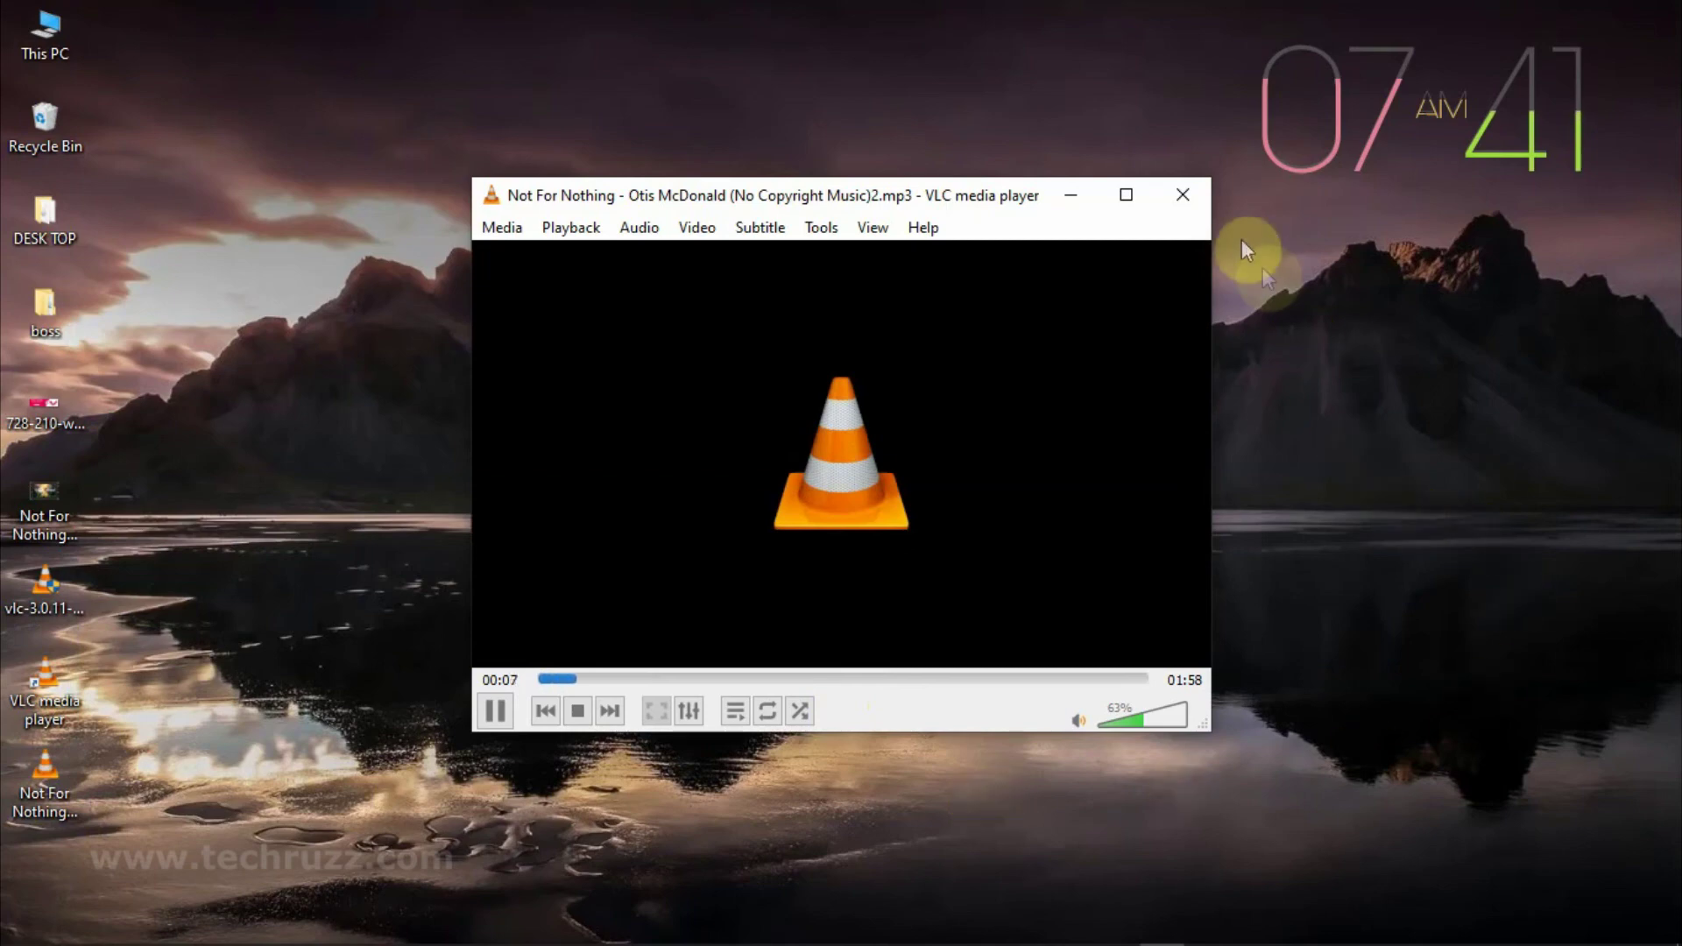
click(1182, 197)
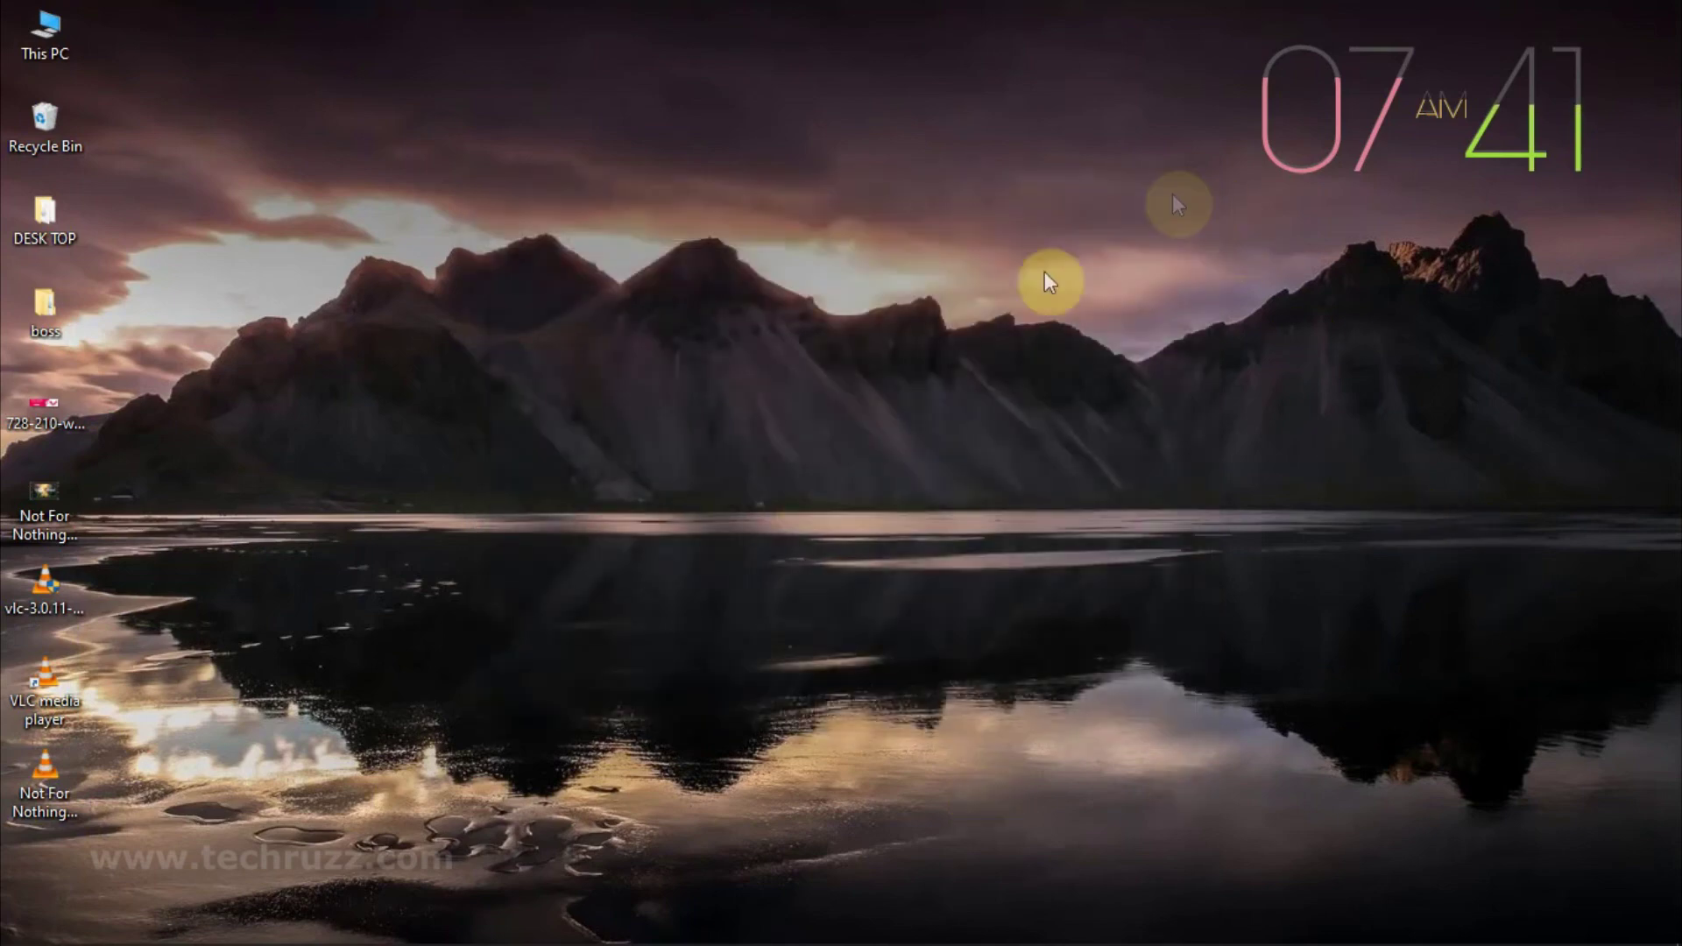
right_click(965, 306)
click(1038, 379)
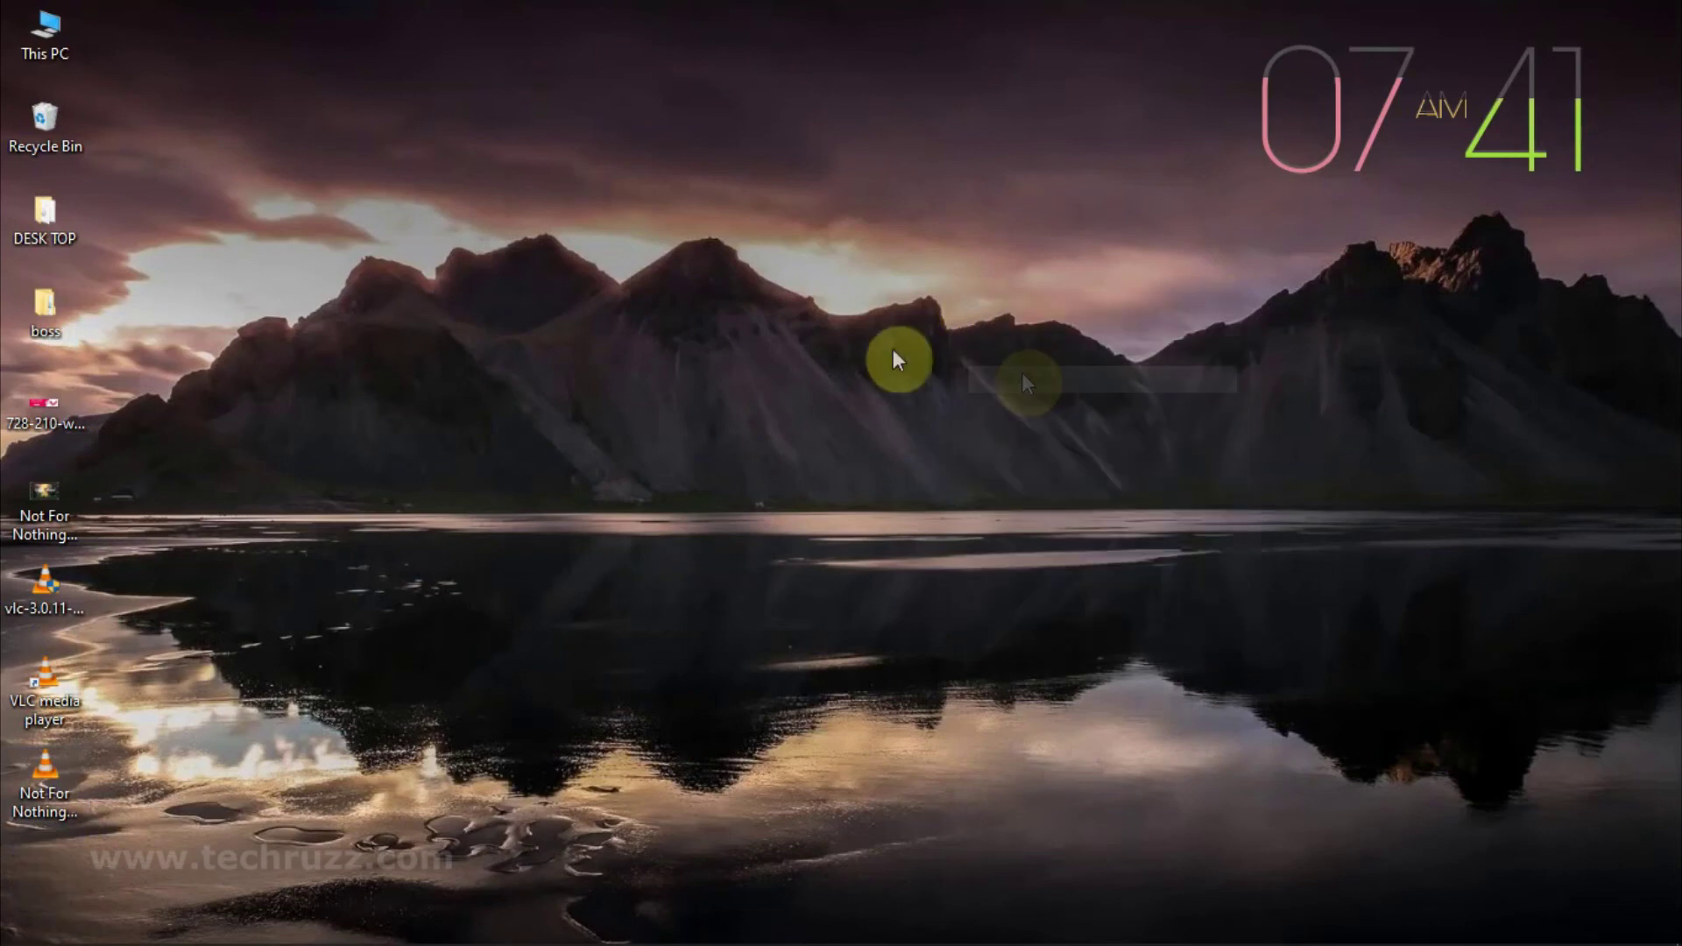